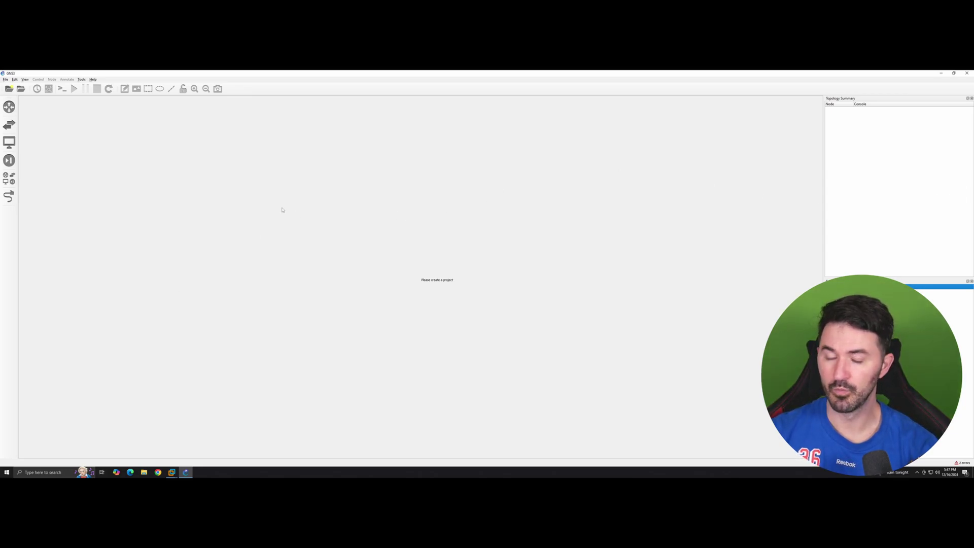
Step: Start a blank project from the File menu and name it Youtube-Fortigate-video1
{"action": "left_click", "coordinate": [6, 80]}
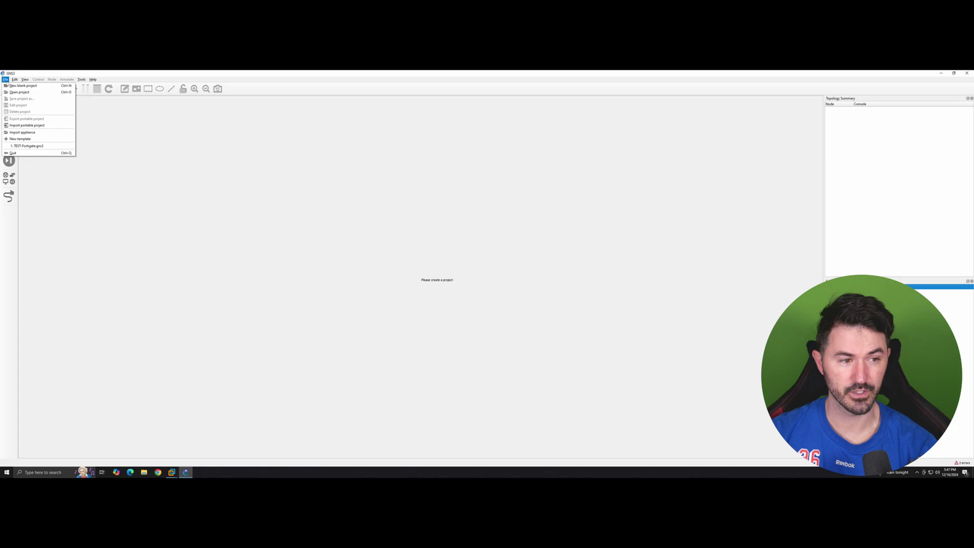
{"action": "left_click", "coordinate": [10, 87]}
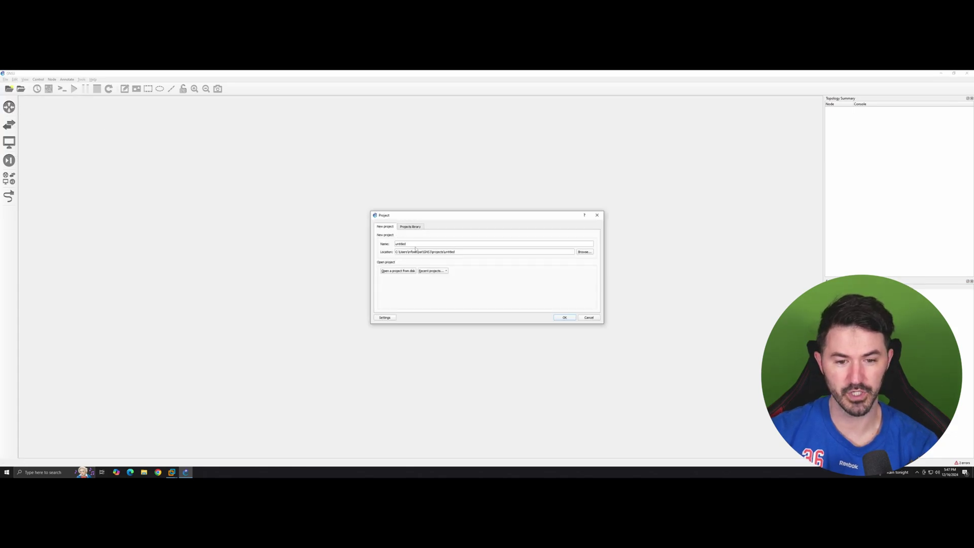
{"action": "double_click", "coordinate": [400, 244]}
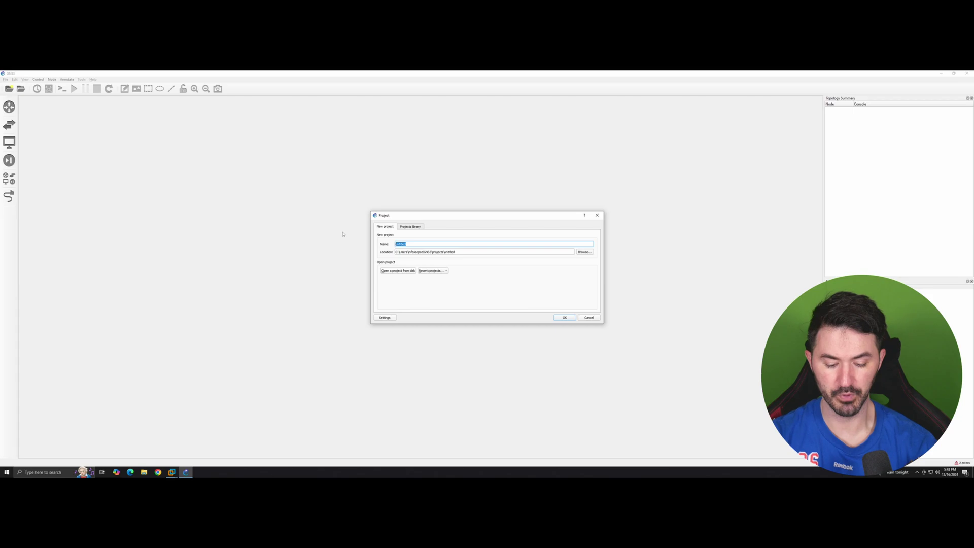
{"action": "type", "text": "Youtube-Fortigate-video1"}
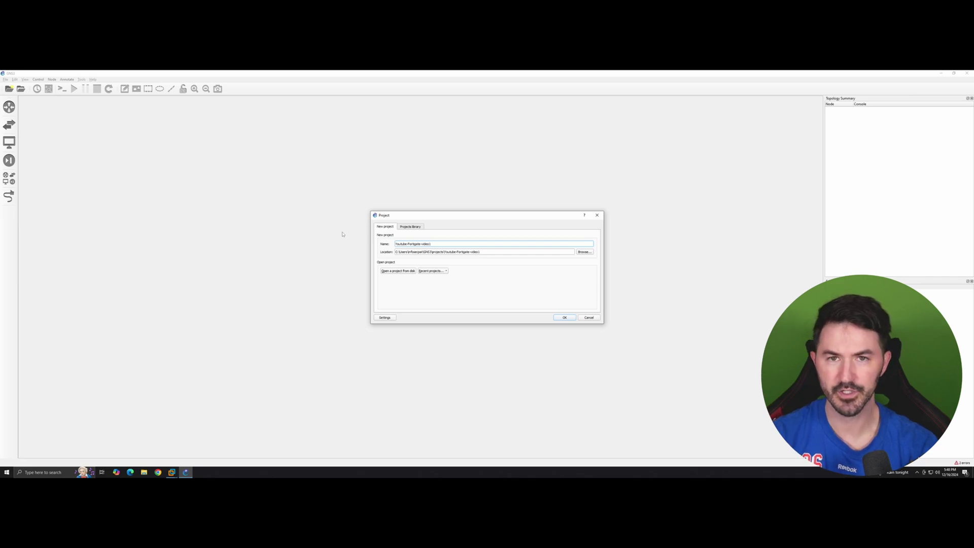
{"action": "key", "text": "Return"}
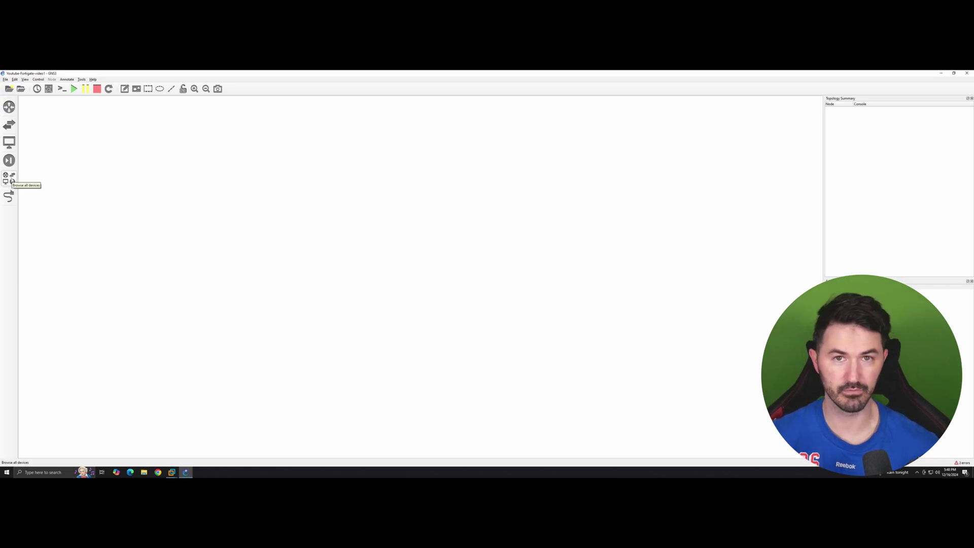
Step: Drag the FortiGate 6.4.5 template onto the canvas and centre the FortiGate6.4.5-1 node
{"action": "left_click", "coordinate": [12, 181]}
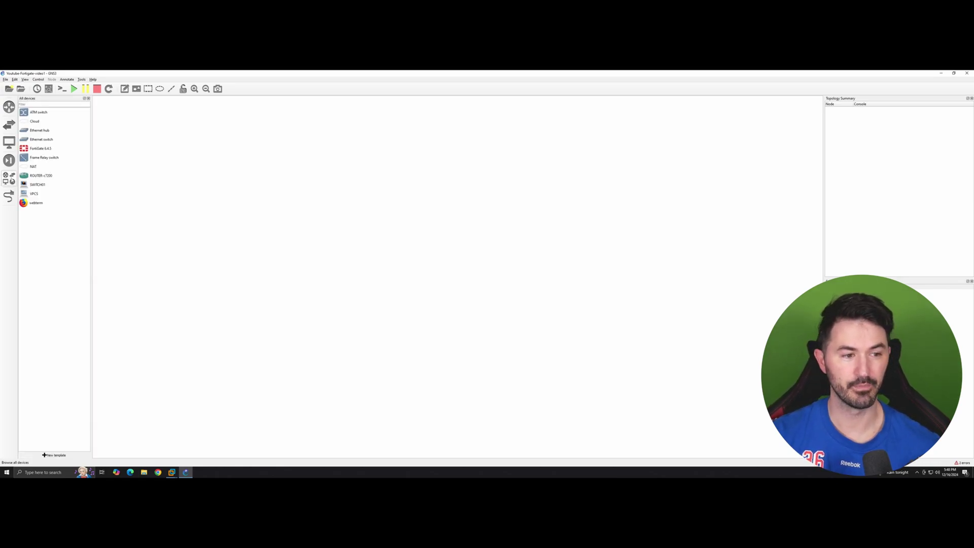
{"action": "left_click", "coordinate": [42, 149]}
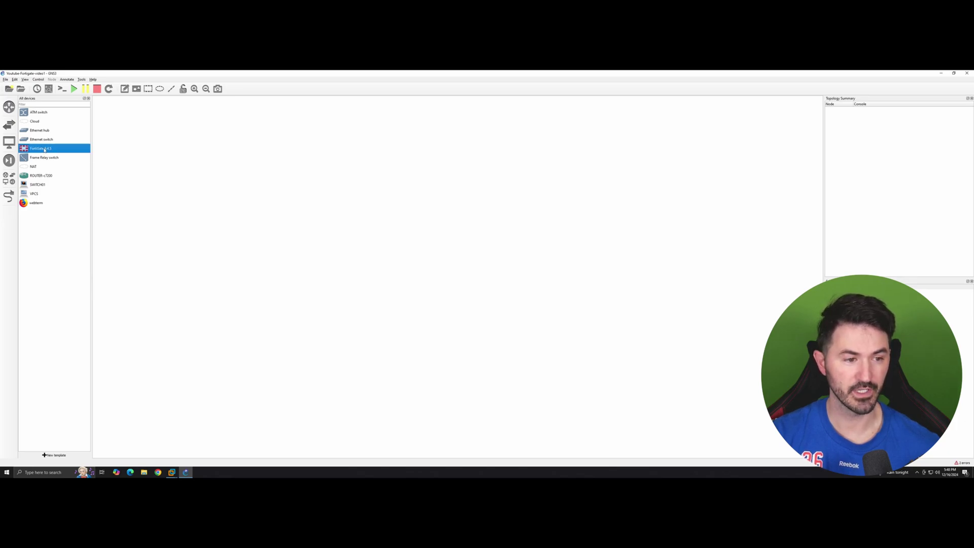
{"action": "left_click_drag", "start_coordinate": [46, 149], "coordinate": [436, 201]}
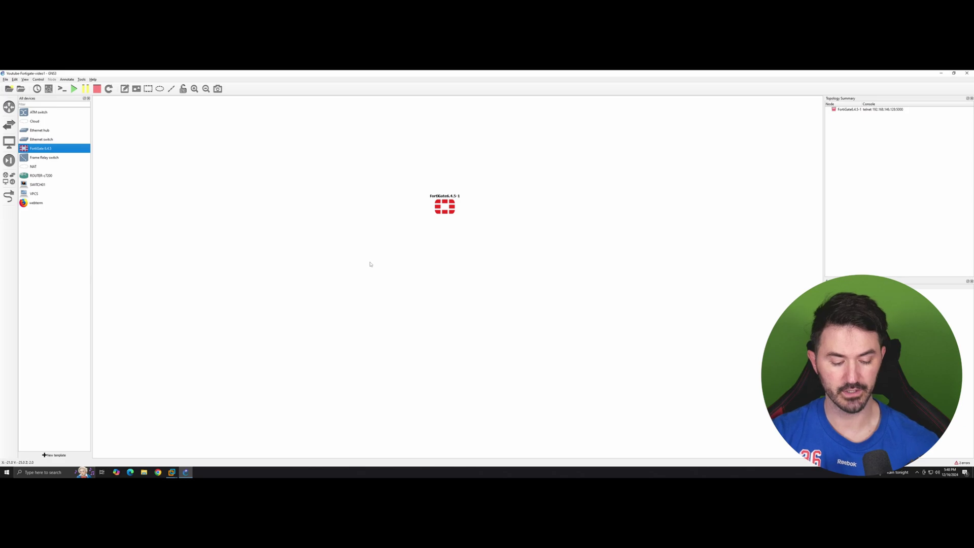
{"action": "scroll", "coordinate": [371, 265], "scroll_direction": "up", "scroll_amount": 7}
{"action": "left_click", "coordinate": [460, 271]}
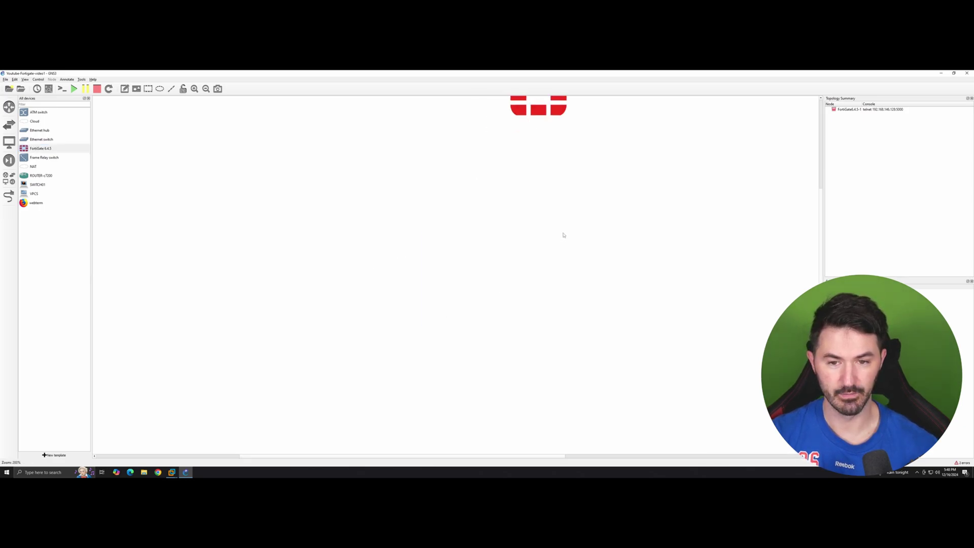
{"action": "scroll", "coordinate": [596, 261], "scroll_direction": "up", "scroll_amount": 3}
{"action": "left_click_drag", "start_coordinate": [555, 294], "coordinate": [460, 209]}
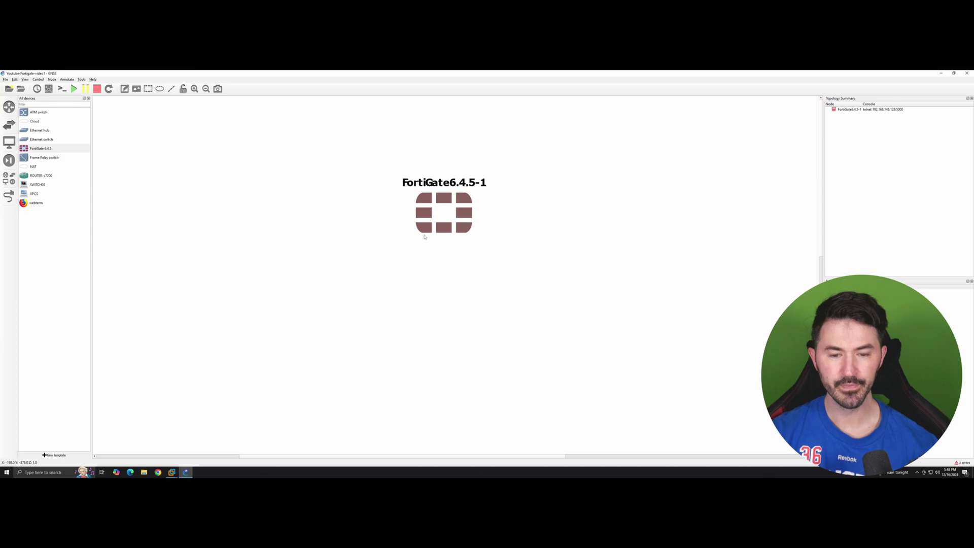
Step: Add a canvas note reading 'Port1: 192.168.1.99/24'
{"action": "left_click", "coordinate": [125, 88]}
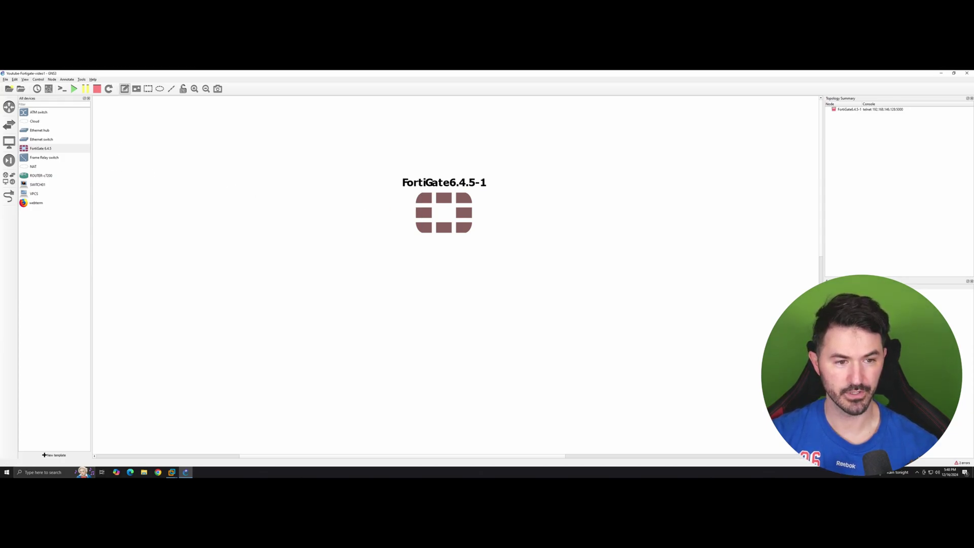
{"action": "left_click", "coordinate": [397, 155]}
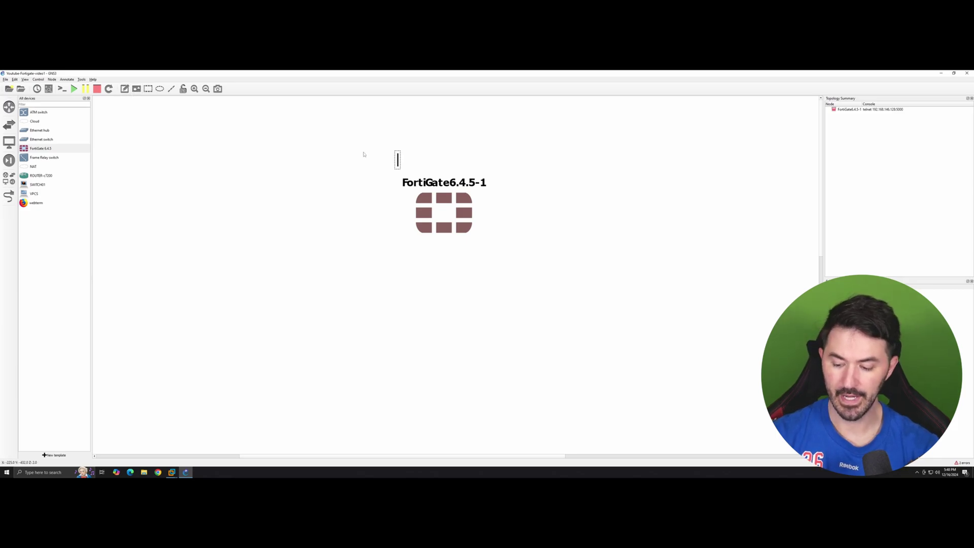
{"action": "type", "text": "port"}
{"action": "key", "text": "BackSpace"}
{"action": "key", "text": "BackSpace"}
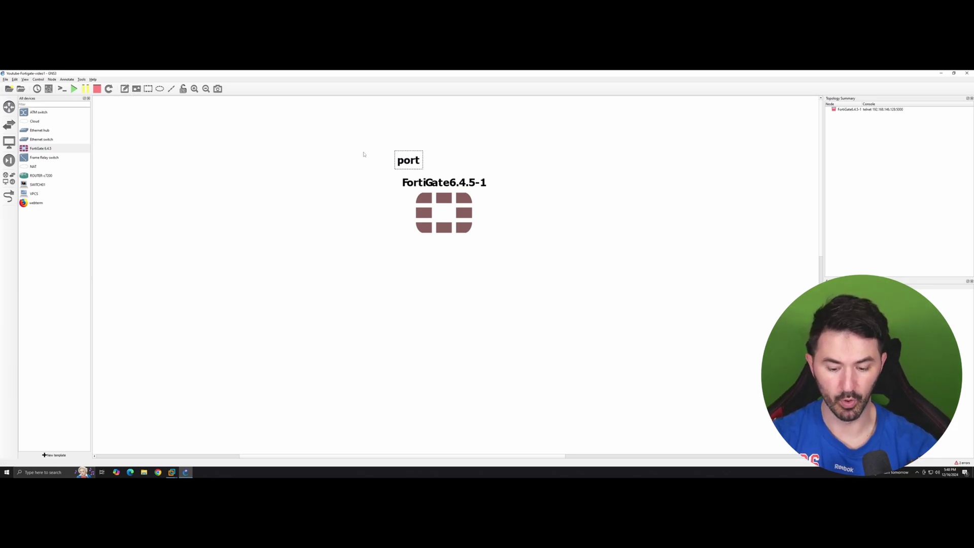
{"action": "key", "text": "BackSpace"}
{"action": "key", "text": "BackSpace"}
{"action": "type", "text": "Po"}
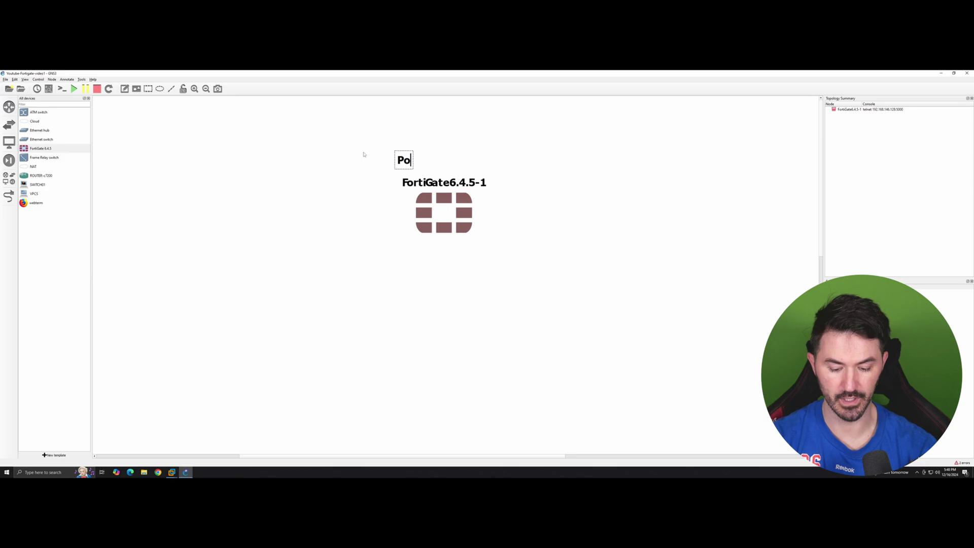
{"action": "type", "text": "rt1: "}
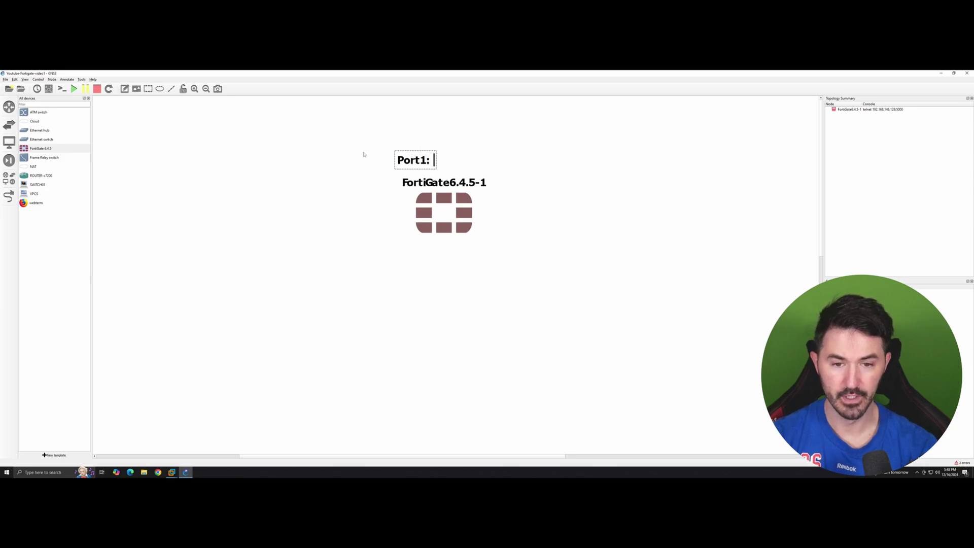
{"action": "type", "text": "192"}
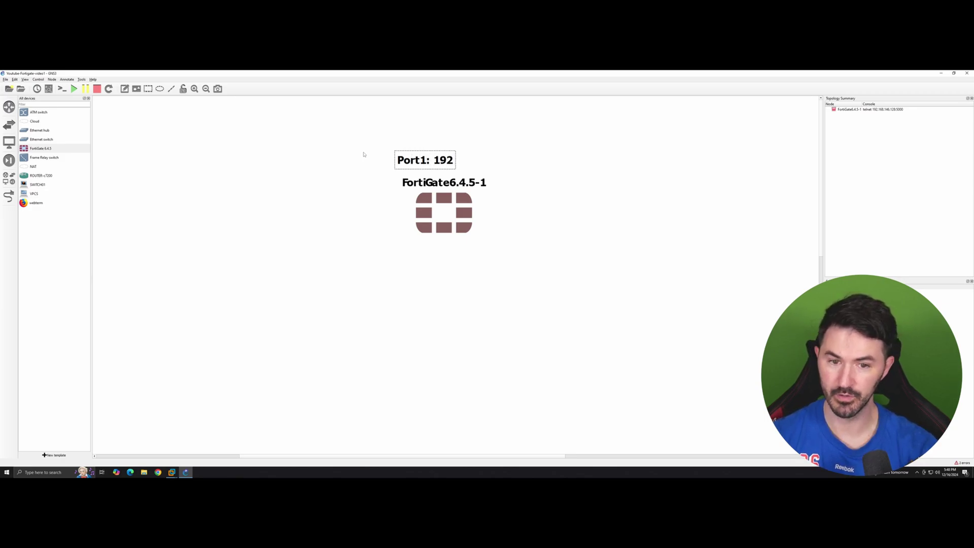
{"action": "type", "text": ".168.1."}
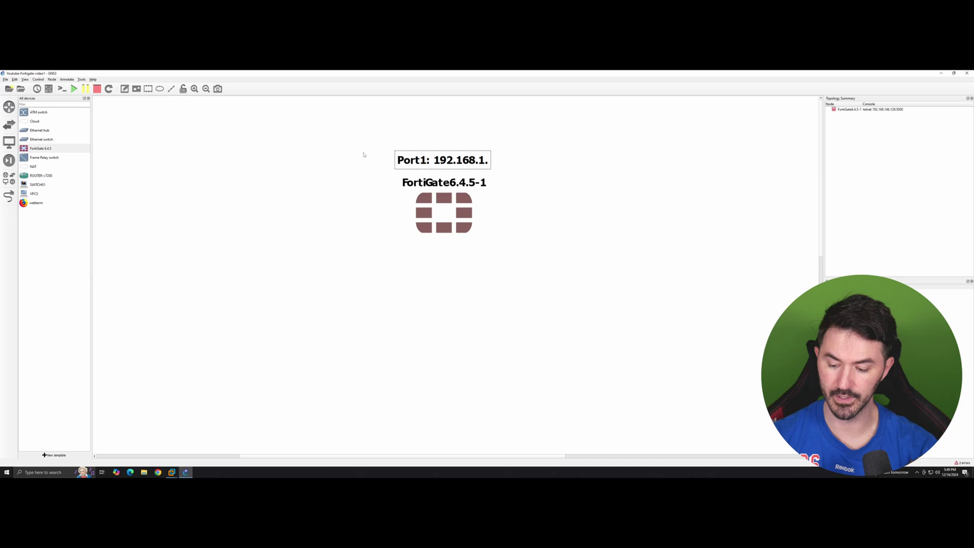
{"action": "type", "text": "99/2"}
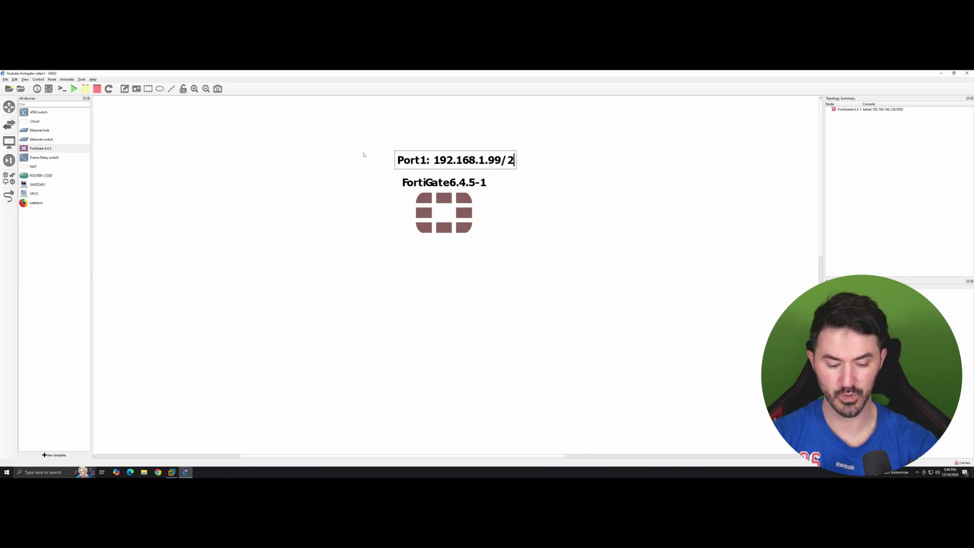
{"action": "type", "text": "4"}
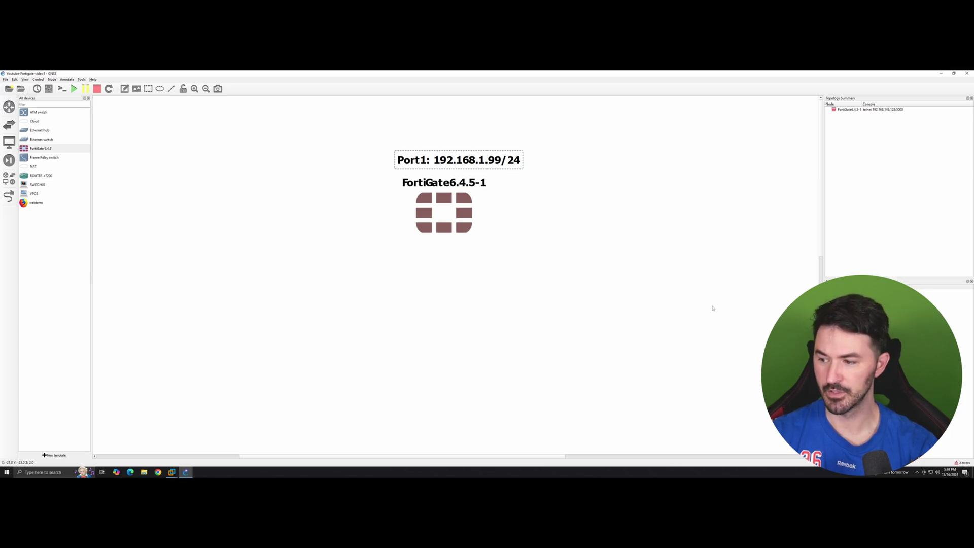
{"action": "left_click", "coordinate": [539, 212]}
Step: Position the Port1 note beside the FortiGate node, shifting the node to the right
{"action": "left_click", "coordinate": [473, 160]}
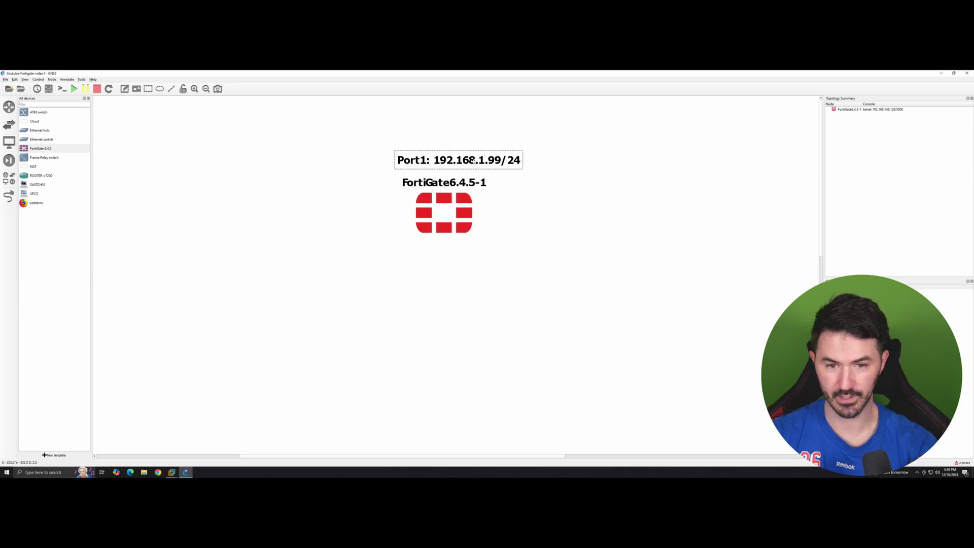
{"action": "double_click", "coordinate": [473, 161]}
{"action": "left_click", "coordinate": [565, 196]}
{"action": "left_click_drag", "start_coordinate": [494, 160], "coordinate": [384, 223]}
{"action": "left_click_drag", "start_coordinate": [444, 210], "coordinate": [556, 207]}
{"action": "left_click_drag", "start_coordinate": [382, 225], "coordinate": [485, 219]}
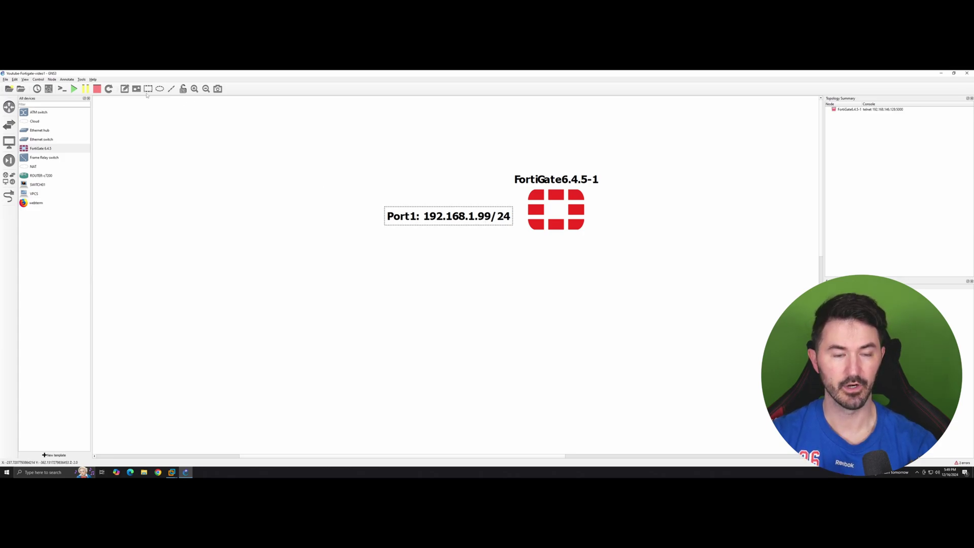
Step: Add a second canvas note reading 'Username: admin', removing the stray extra letter
{"action": "left_click", "coordinate": [124, 89]}
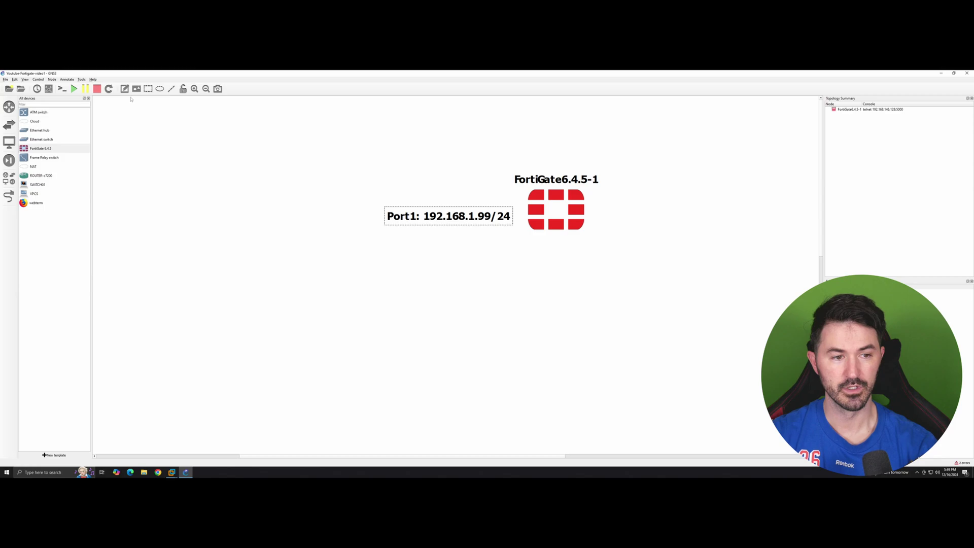
{"action": "left_click", "coordinate": [428, 149]}
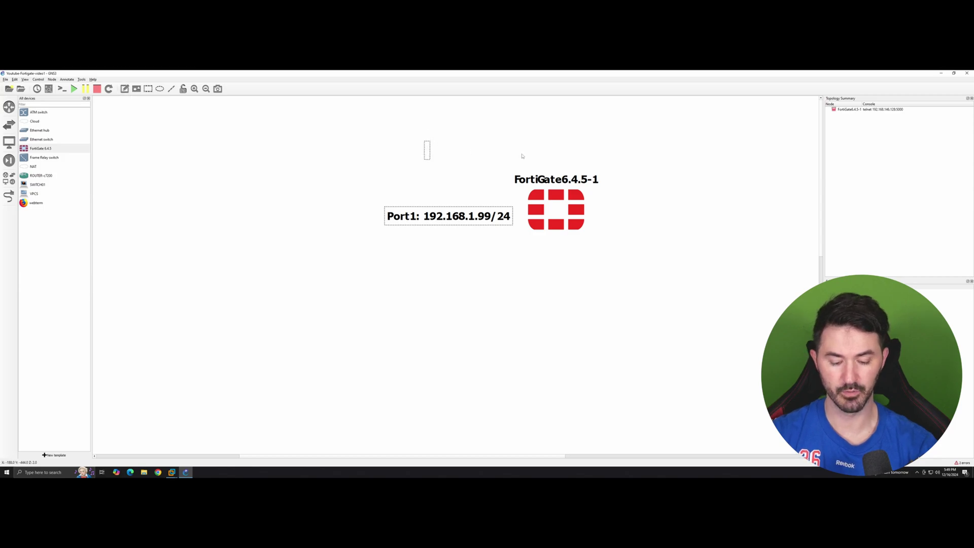
{"action": "type", "text": "Username: adminm"}
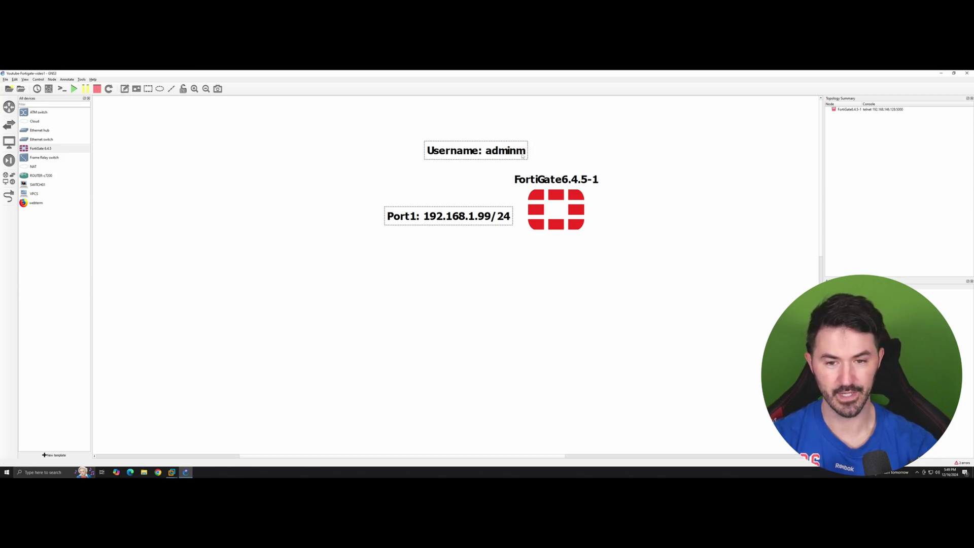
{"action": "key", "text": "BackSpace"}
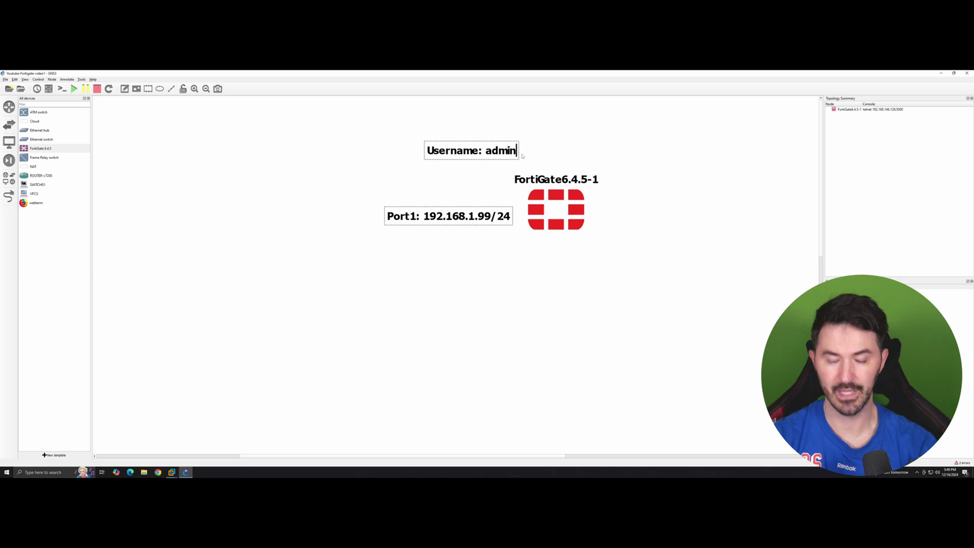
Step: Move the Username: admin note up and right above the FortiGate node
{"action": "left_click", "coordinate": [433, 317]}
{"action": "left_click", "coordinate": [452, 147]}
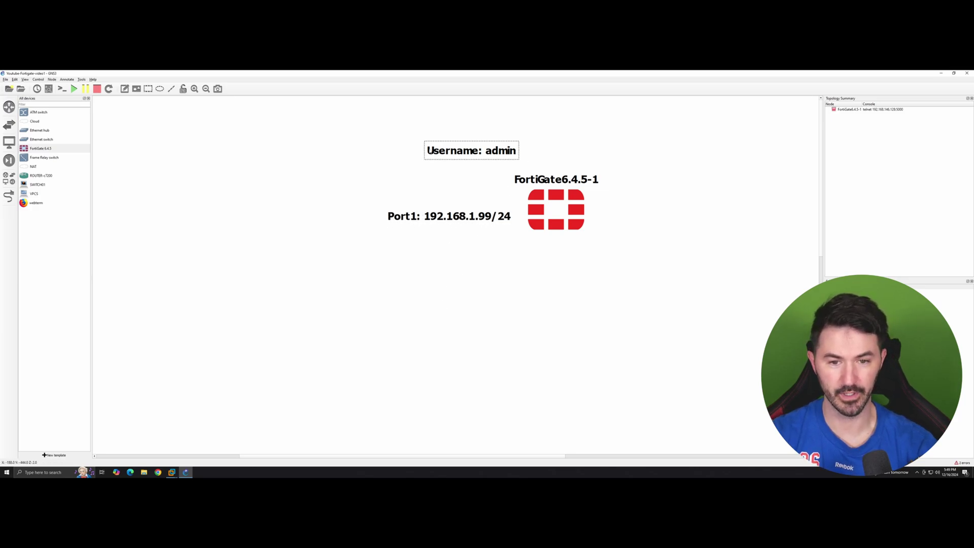
{"action": "left_click_drag", "start_coordinate": [452, 141], "coordinate": [515, 125]}
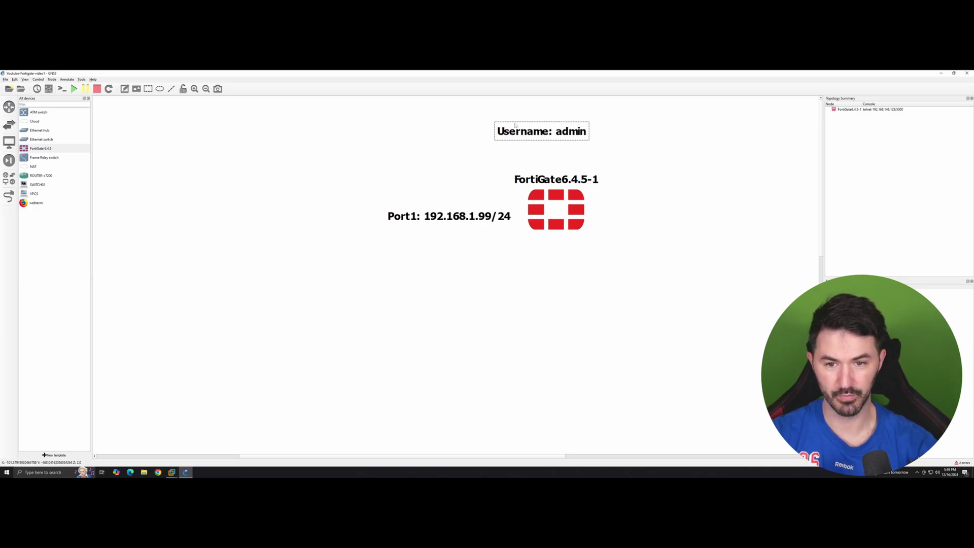
{"action": "left_click", "coordinate": [284, 164]}
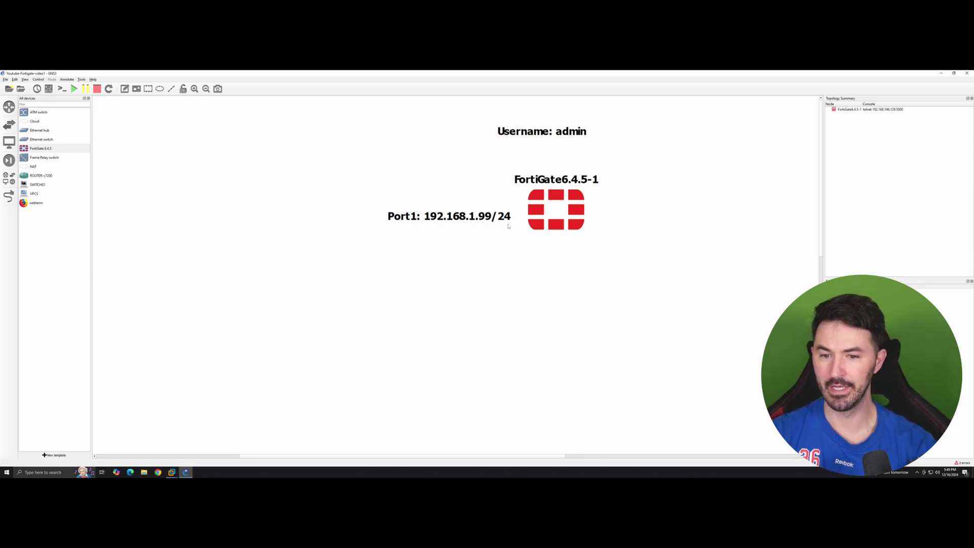
{"action": "left_click", "coordinate": [553, 213]}
Step: Start the FortiGate6.4.5-1 node from its context menu
{"action": "right_click", "coordinate": [558, 213]}
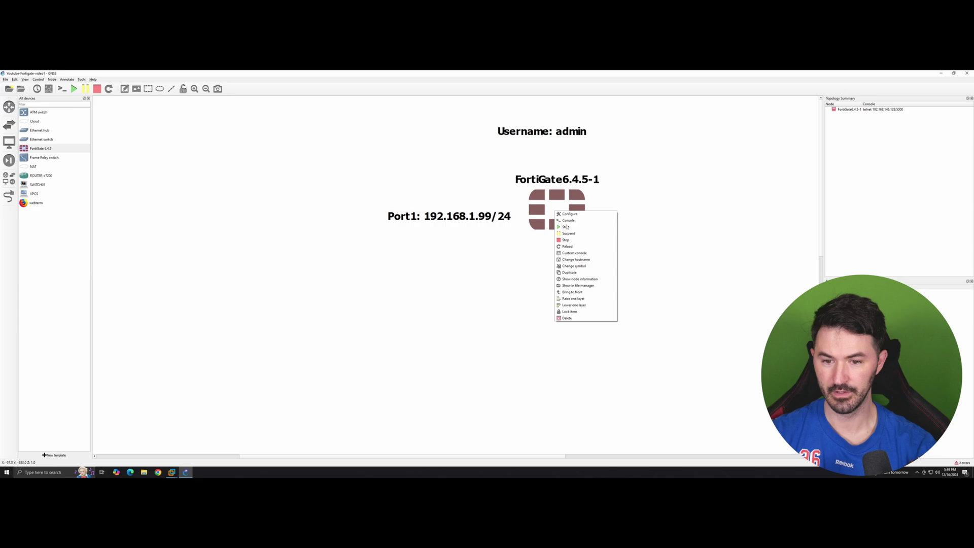
{"action": "left_click", "coordinate": [565, 227]}
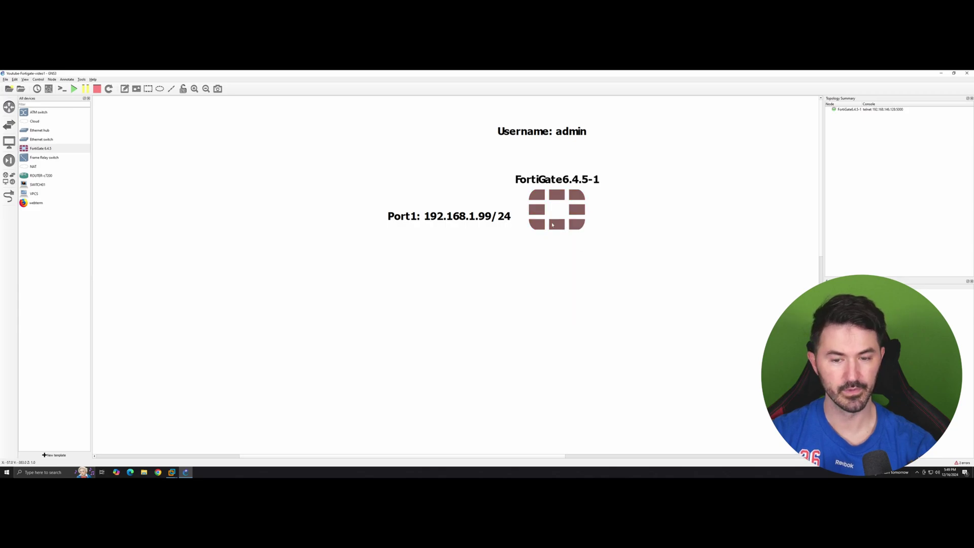
{"action": "left_click", "coordinate": [560, 246]}
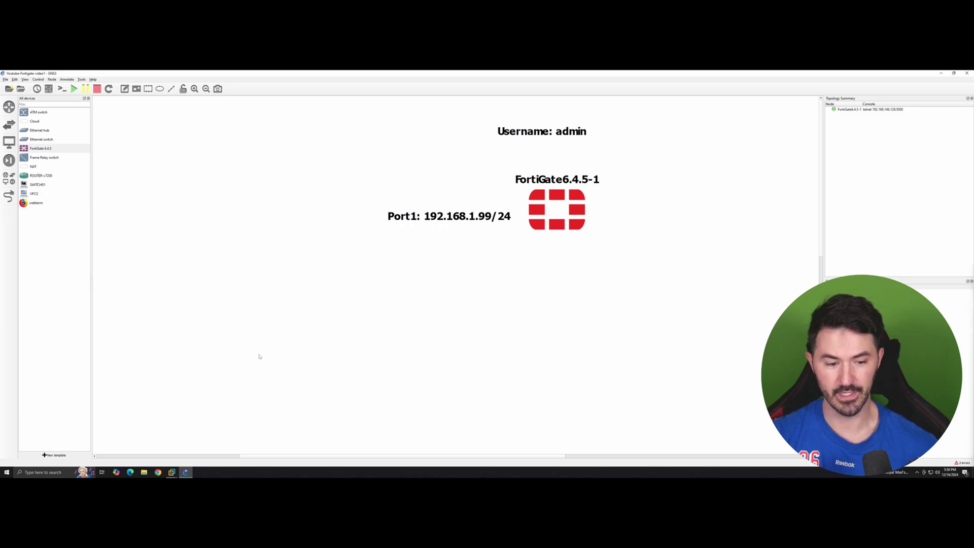
{"action": "left_click", "coordinate": [552, 233]}
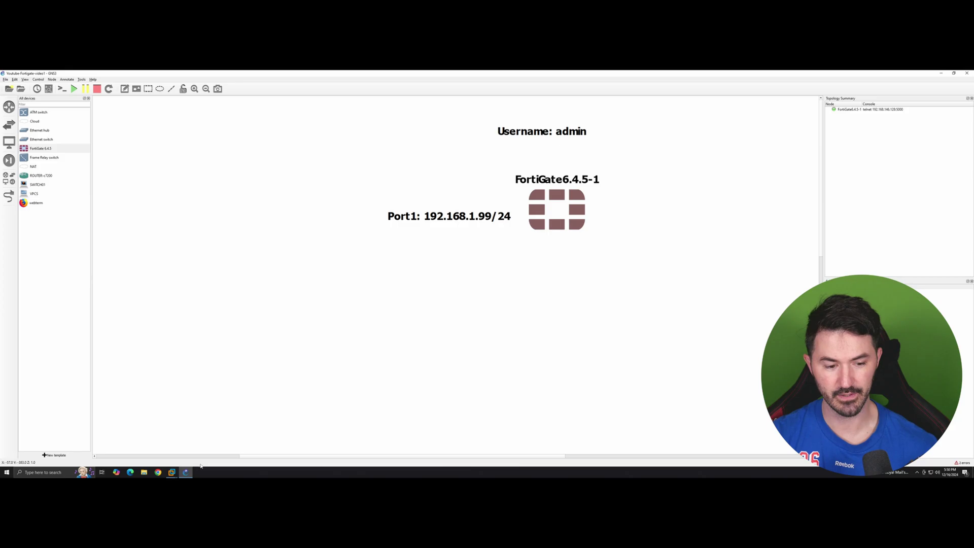
{"action": "left_click", "coordinate": [185, 472]}
{"action": "left_click", "coordinate": [186, 471]}
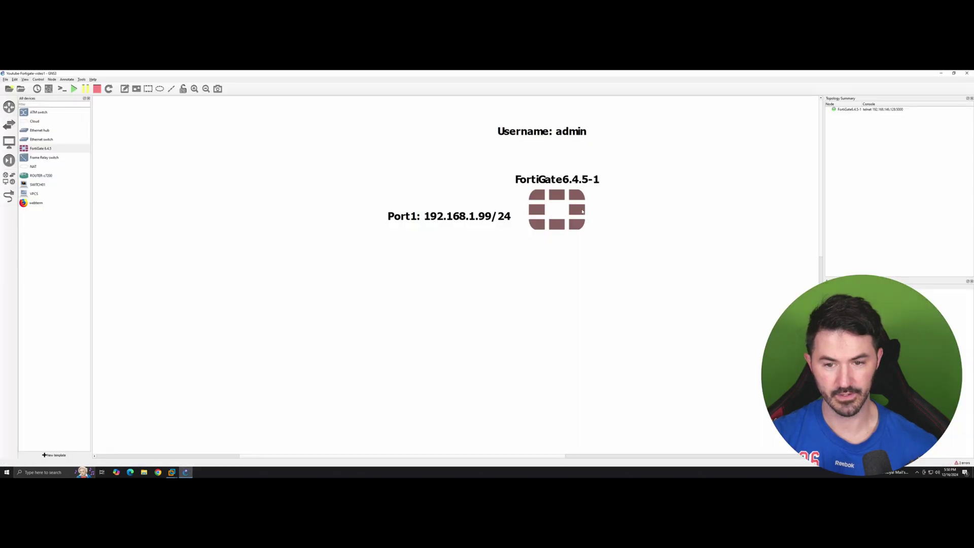
{"action": "right_click", "coordinate": [582, 211]}
{"action": "left_click", "coordinate": [581, 221]}
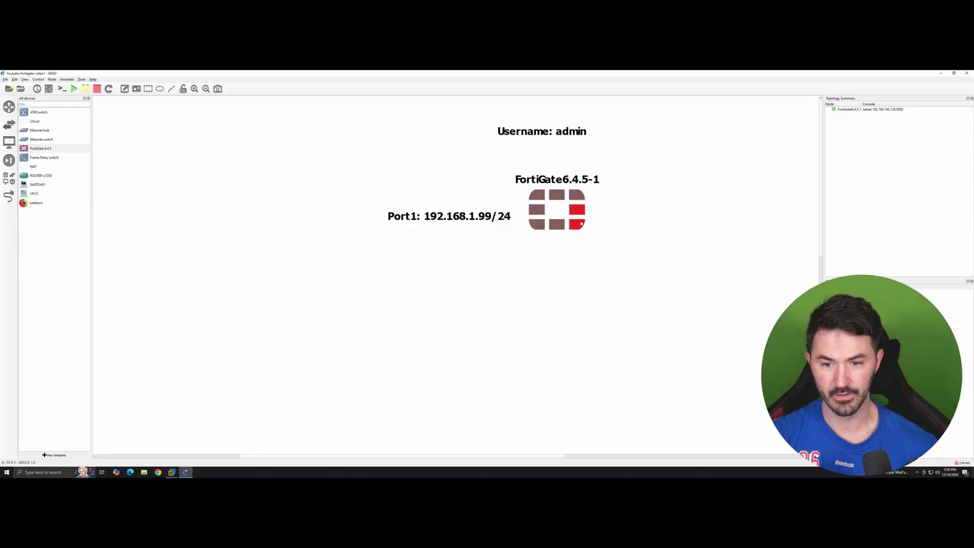
{"action": "left_click", "coordinate": [470, 260]}
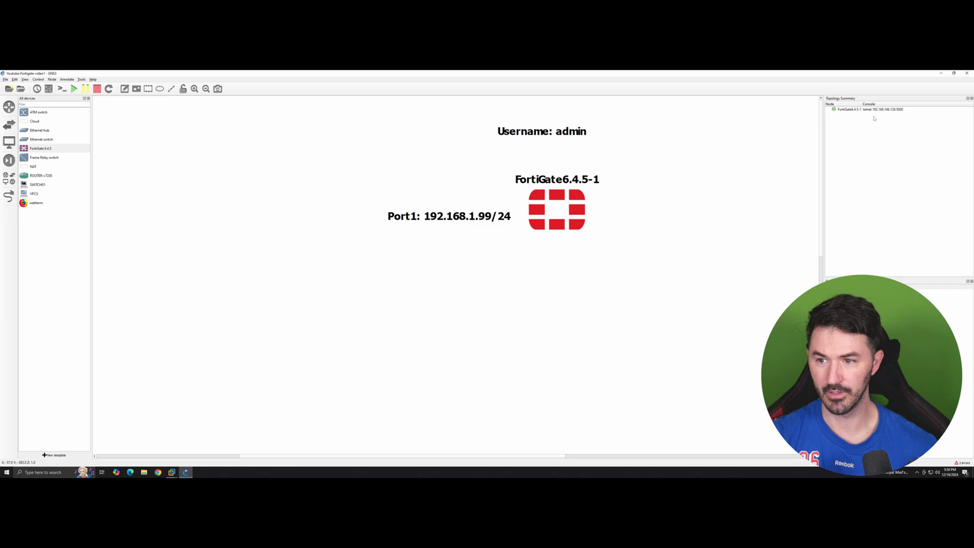
Step: Open the FortiGate node's console and bring up a fresh login prompt
{"action": "left_click", "coordinate": [872, 110]}
{"action": "right_click", "coordinate": [562, 208]}
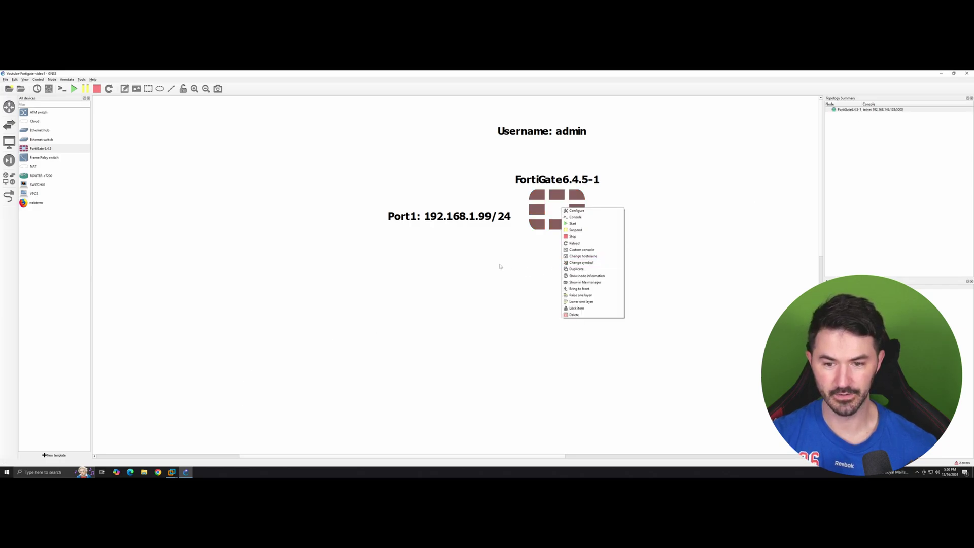
{"action": "left_click", "coordinate": [584, 216]}
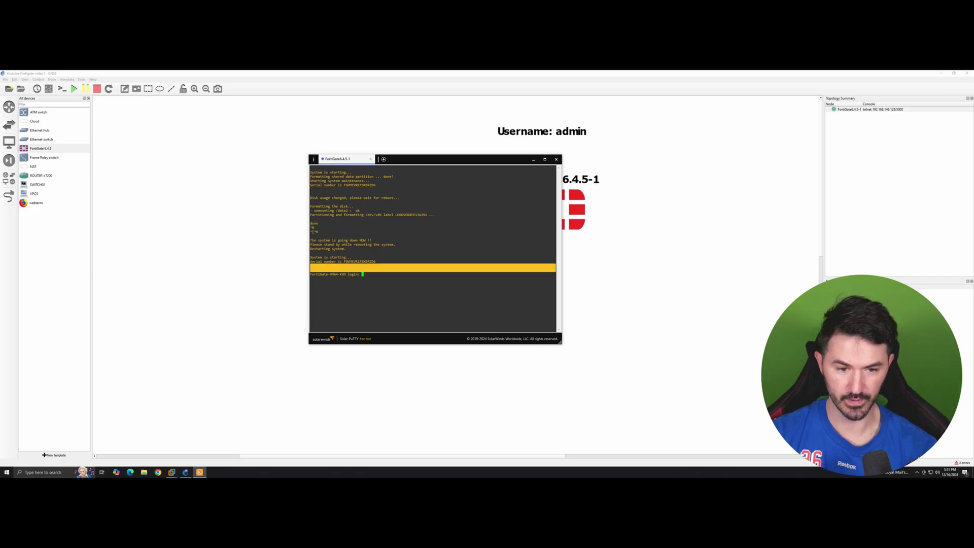
{"action": "key", "text": "Return"}
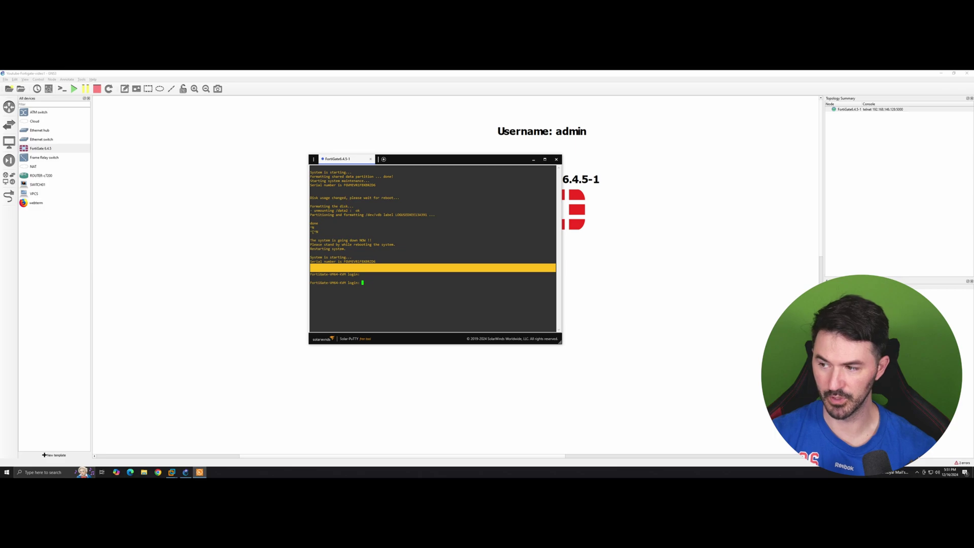
Step: Open the Solar-PuTTY session settings and arrange the dialog beside the terminal
{"action": "right_click", "coordinate": [508, 251]}
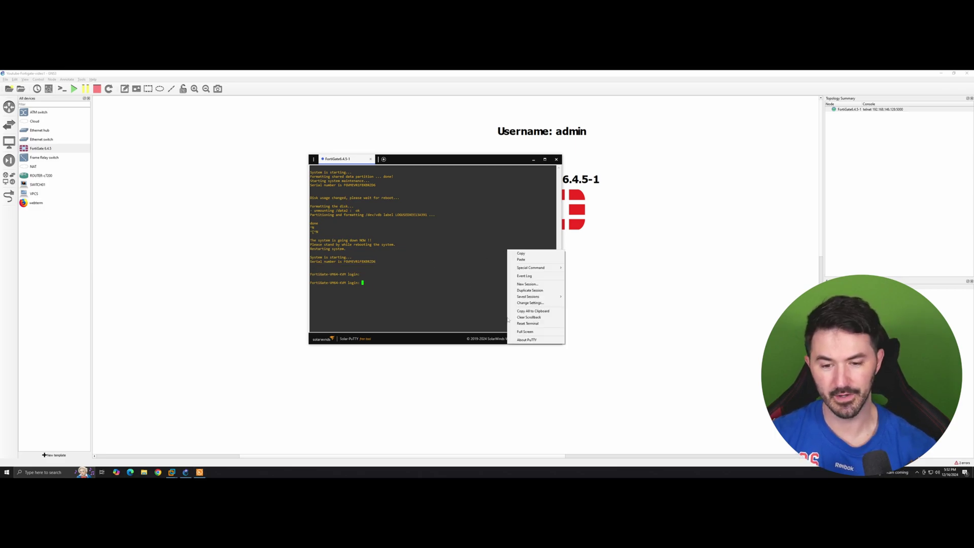
{"action": "left_click", "coordinate": [530, 303]}
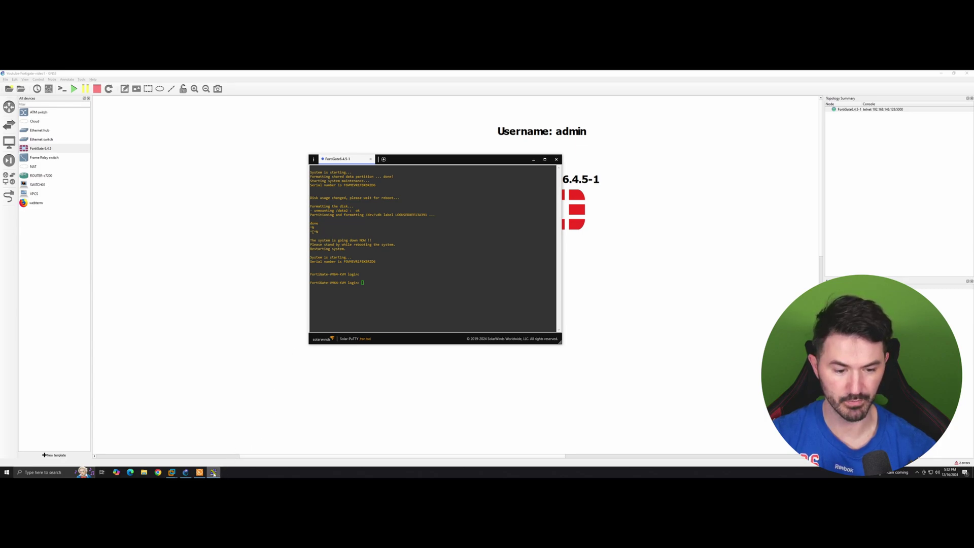
{"action": "left_click_drag", "start_coordinate": [437, 163], "coordinate": [274, 137]}
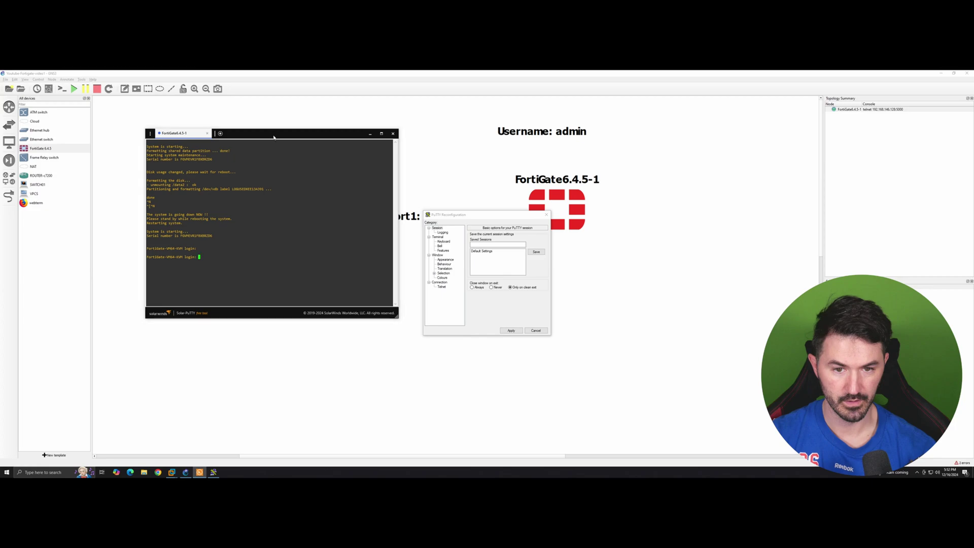
{"action": "left_click_drag", "start_coordinate": [479, 215], "coordinate": [390, 174]}
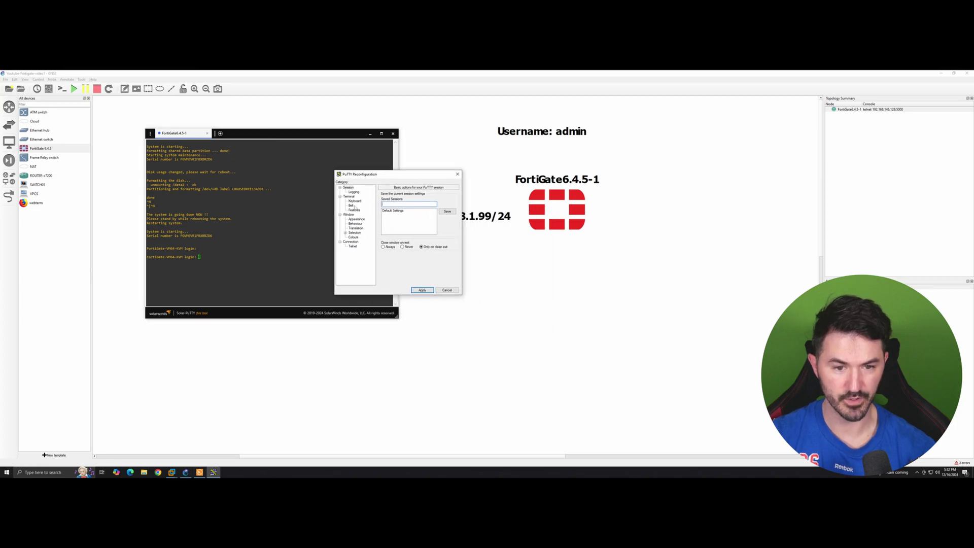
Step: Set the terminal font to Consolas Bold 20 under Window > Appearance and apply it
{"action": "left_click", "coordinate": [349, 215]}
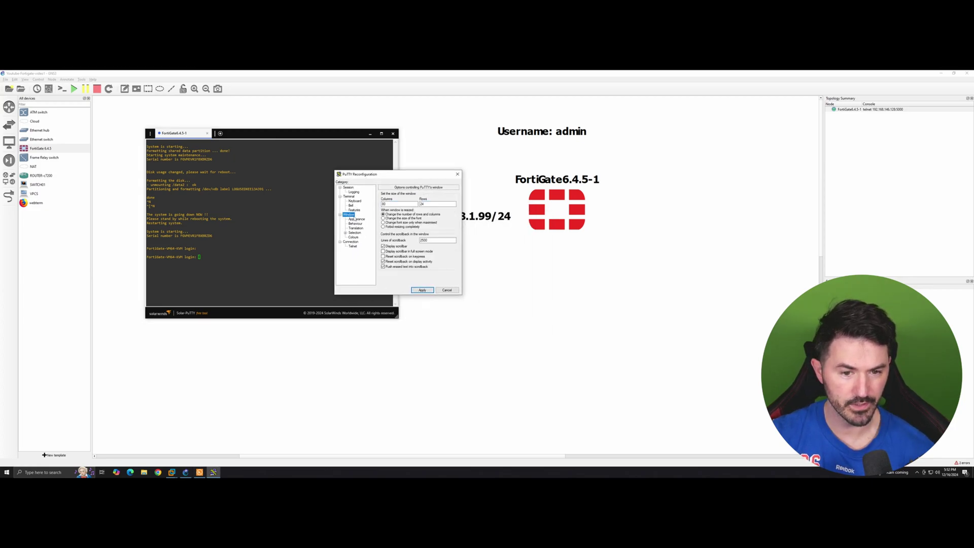
{"action": "left_click", "coordinate": [356, 219]}
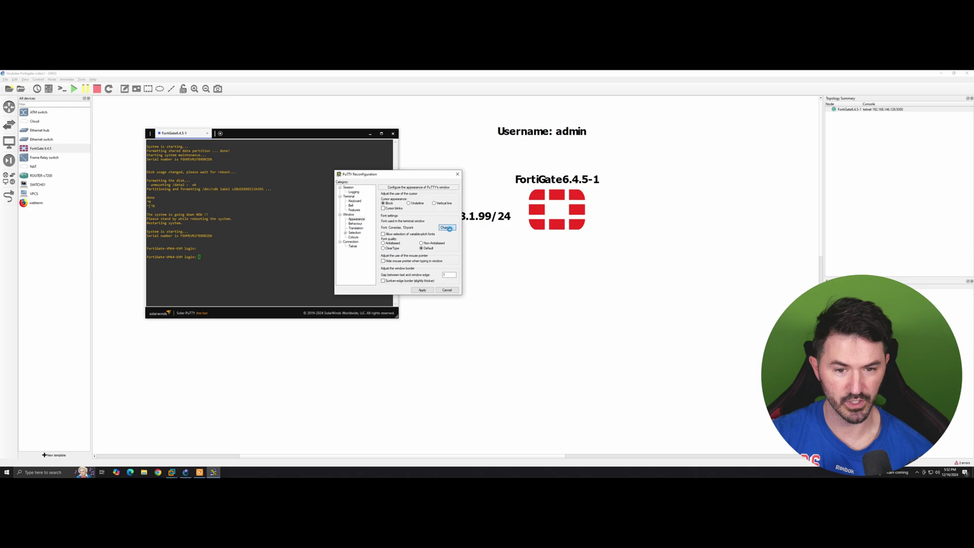
{"action": "left_click", "coordinate": [447, 227]}
{"action": "left_click", "coordinate": [444, 259]}
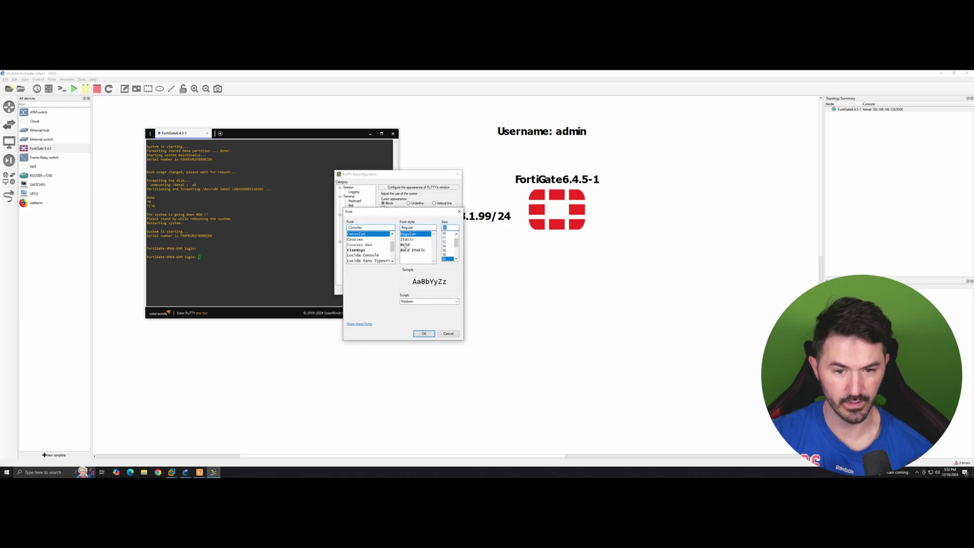
{"action": "left_click", "coordinate": [407, 240]}
{"action": "left_click", "coordinate": [405, 245]}
{"action": "left_click", "coordinate": [424, 333]}
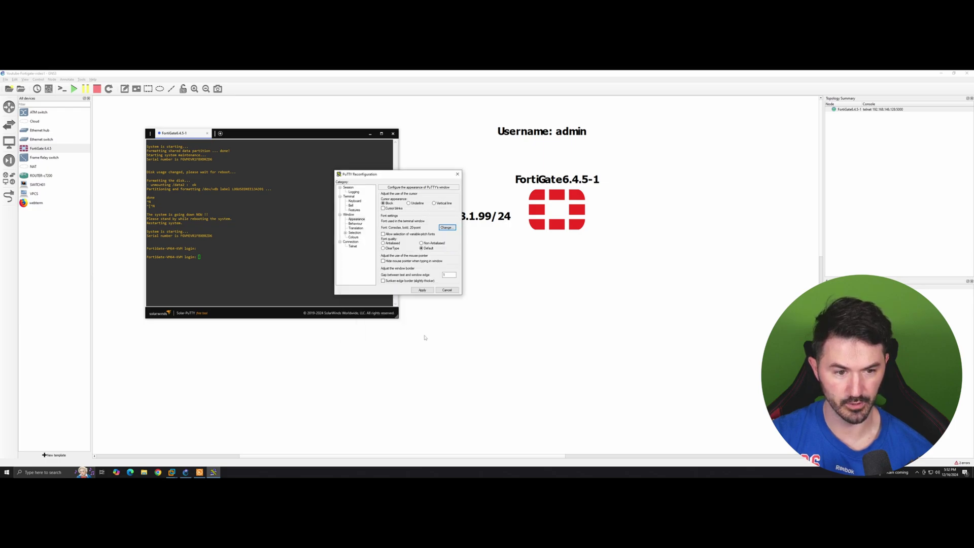
{"action": "left_click", "coordinate": [422, 290]}
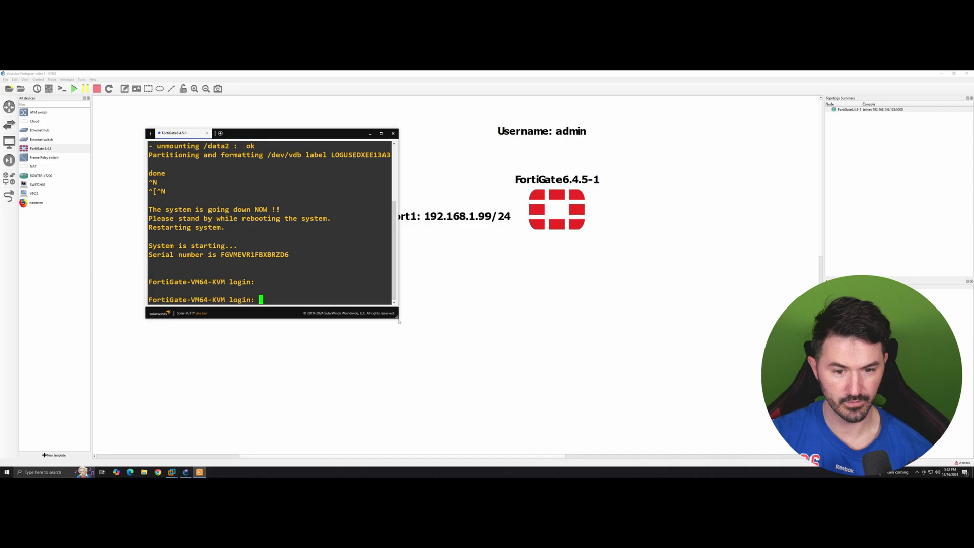
Step: Enlarge the terminal, log in as admin with a blank password, and set a new password
{"action": "left_click_drag", "start_coordinate": [398, 320], "coordinate": [615, 403]}
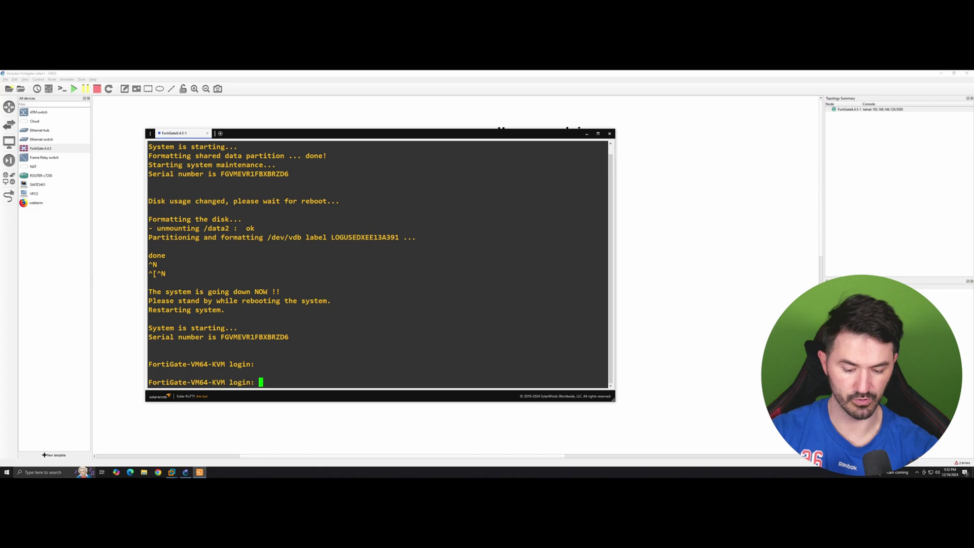
{"action": "type", "text": "admin"}
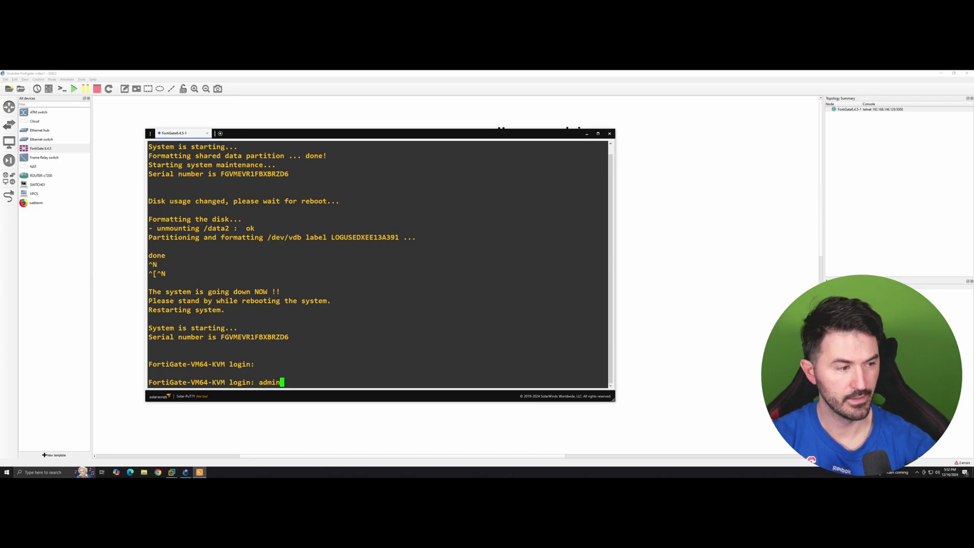
{"action": "key", "text": "Return"}
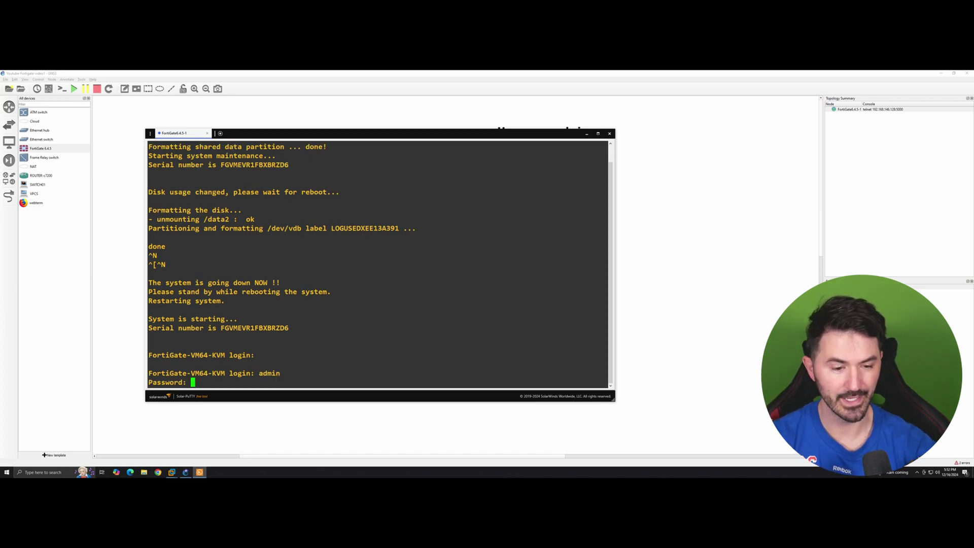
{"action": "key", "text": "Return"}
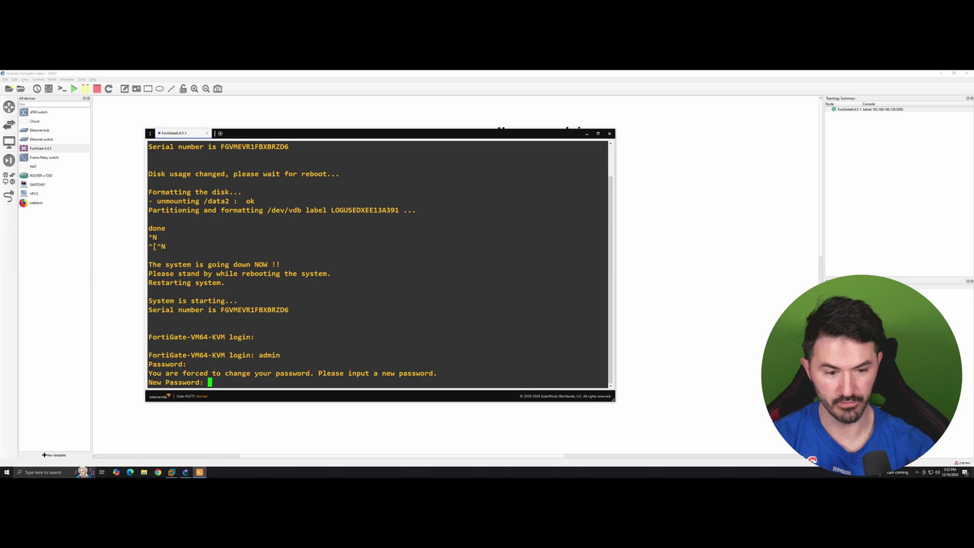
{"action": "key", "text": "Return"}
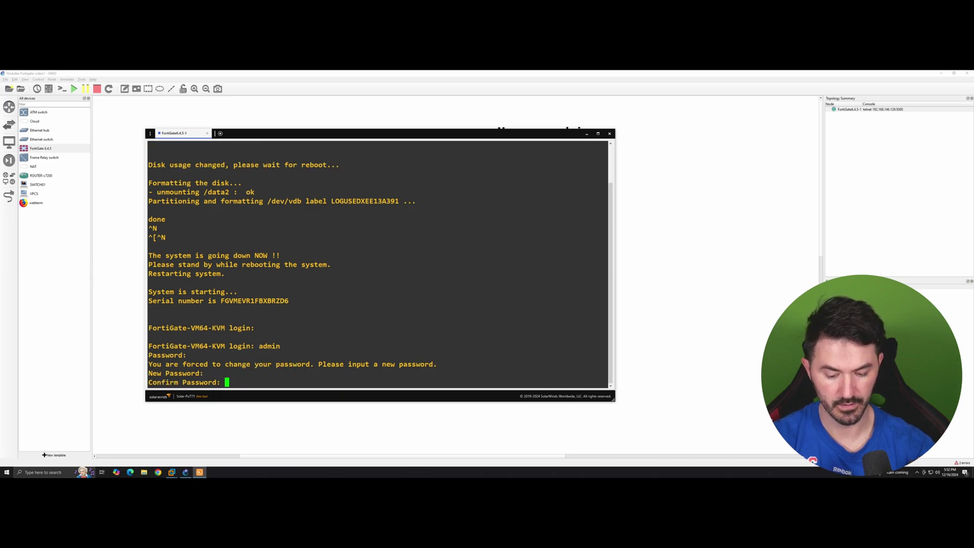
{"action": "key", "text": "Return"}
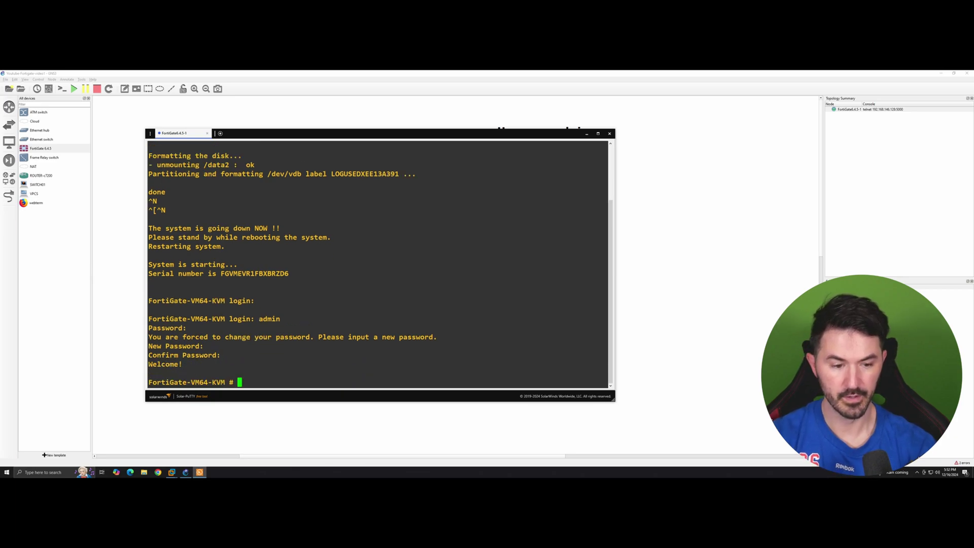
Step: Add a Password line with the new admin password beneath Username: admin in the note
{"action": "left_click", "coordinate": [702, 159]}
{"action": "left_click", "coordinate": [571, 133]}
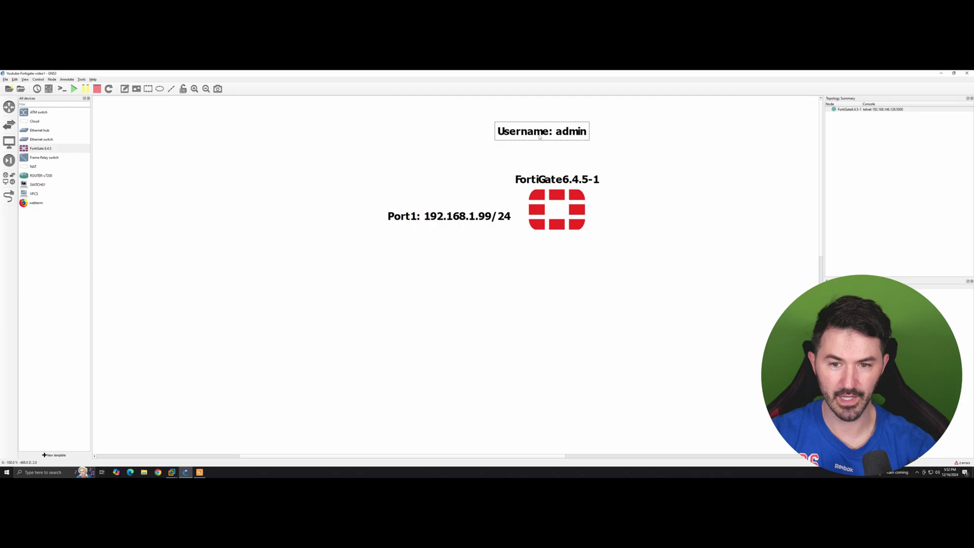
{"action": "double_click", "coordinate": [571, 133]}
{"action": "key", "text": "End"}
{"action": "key", "text": "Return"}
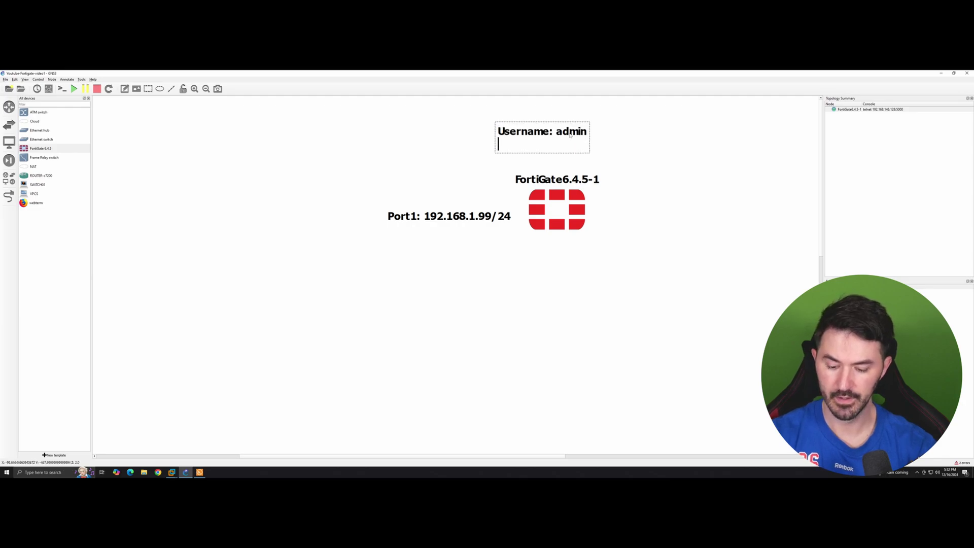
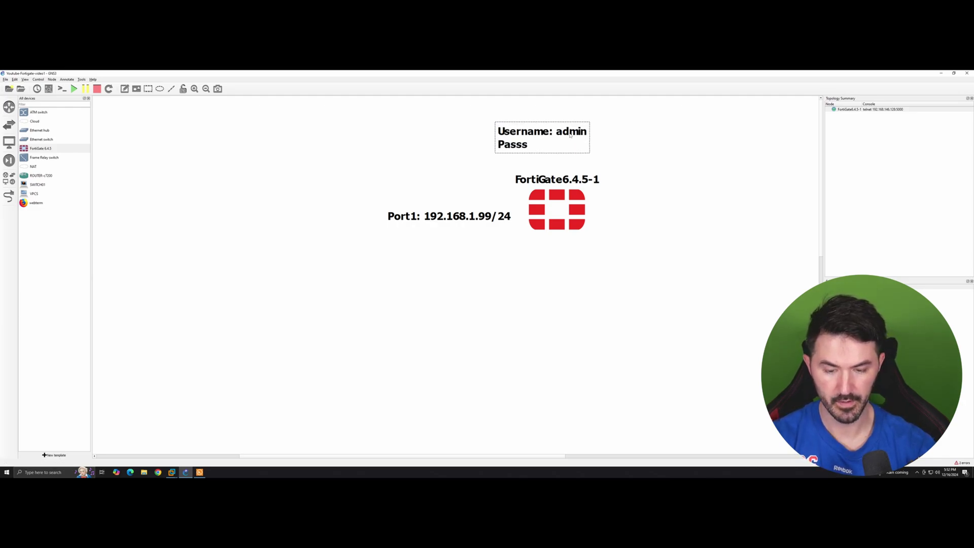
{"action": "key", "text": "BackSpace"}
{"action": "key", "text": "BackSpace"}
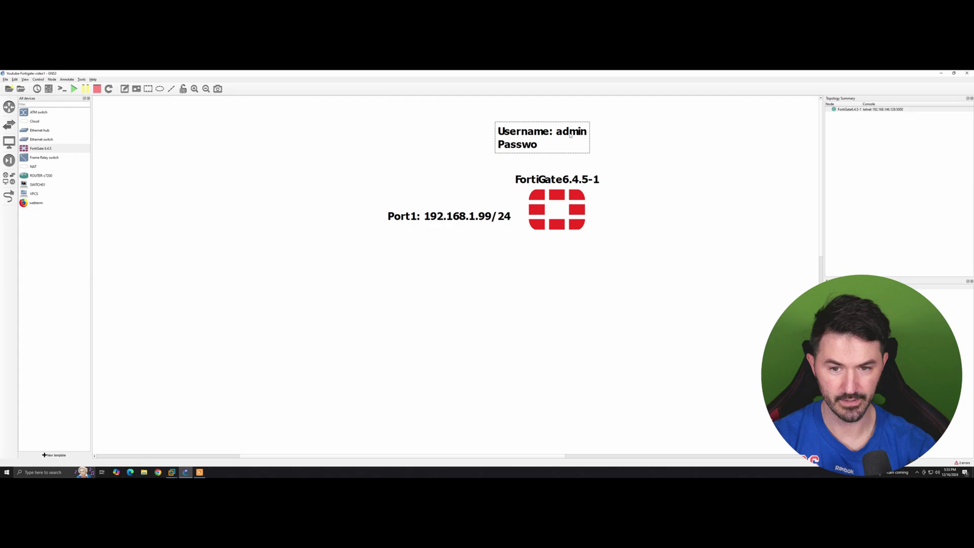
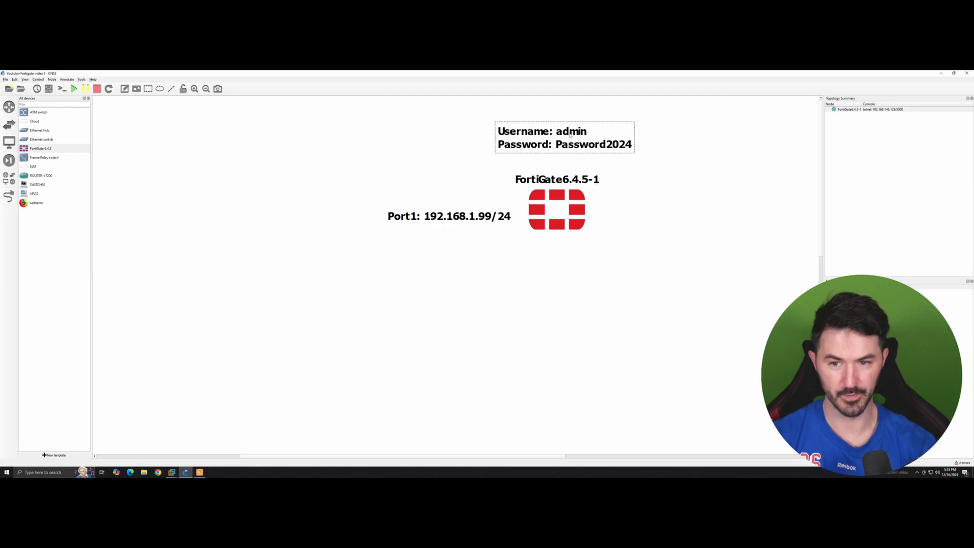
{"action": "left_click", "coordinate": [594, 261]}
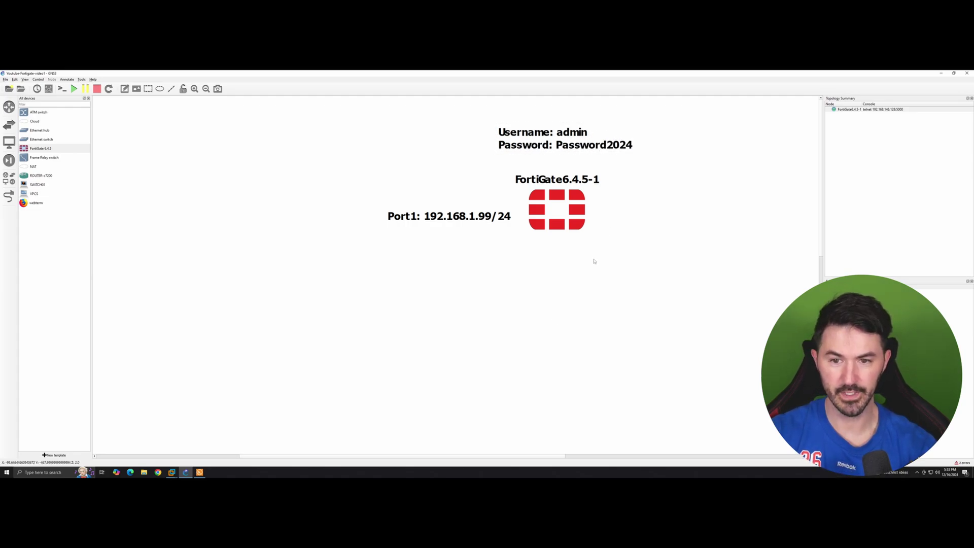
Step: Bring the FortiGate console forward and clear the screen
{"action": "left_click", "coordinate": [199, 472]}
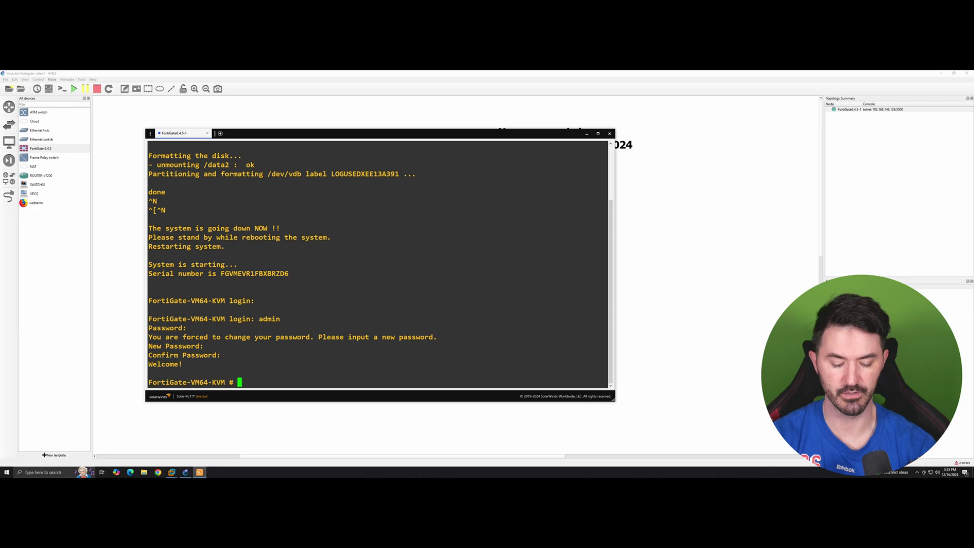
{"action": "type", "text": "clear"}
{"action": "key", "text": "Return"}
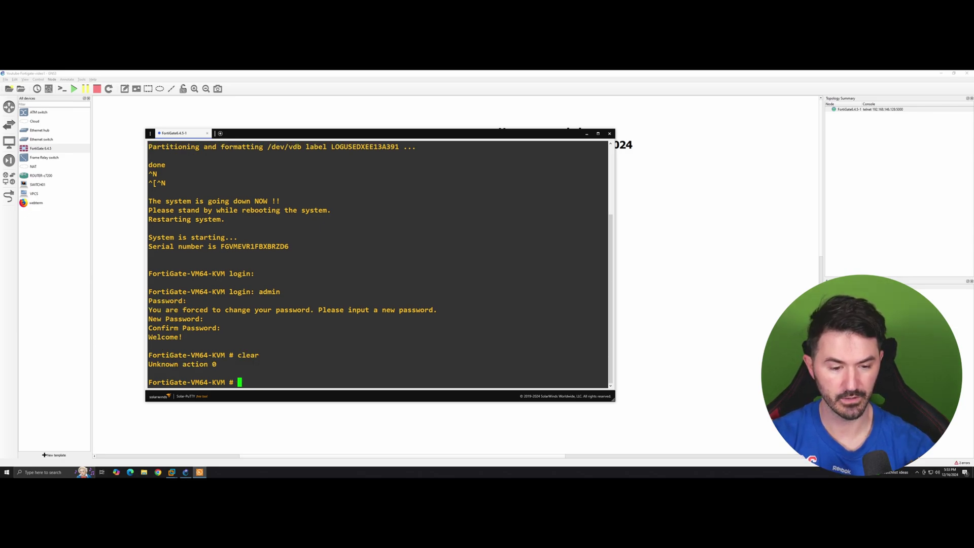
{"action": "key", "text": "ctrl+l"}
{"action": "key", "text": "Return"}
{"action": "key", "text": "Return"}
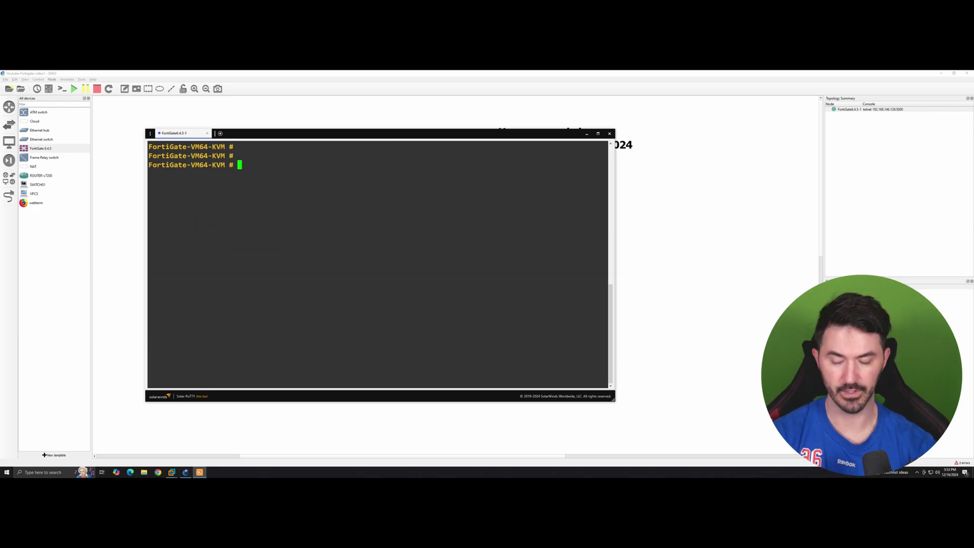
Step: Run 'config system global' and then 'set hostname FGT1'
{"action": "type", "text": "config "}
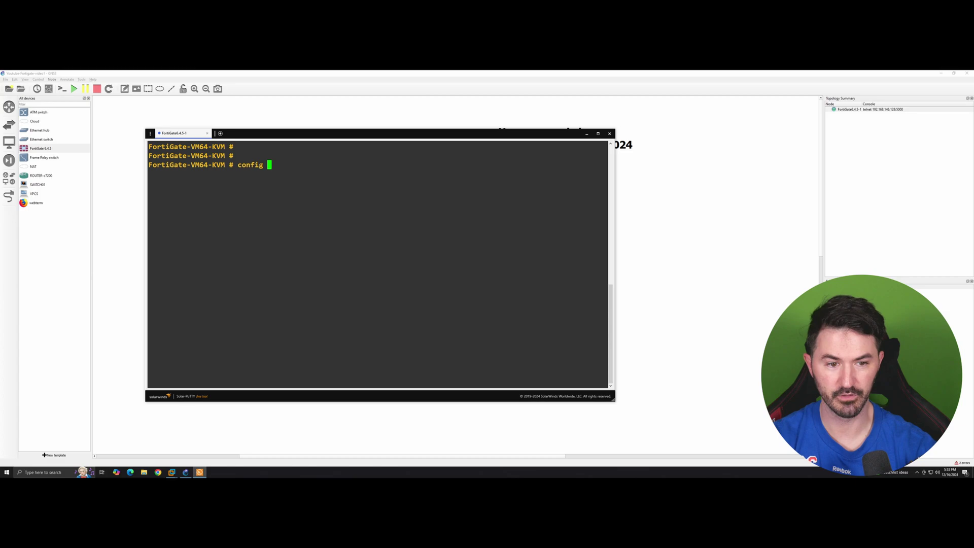
{"action": "type", "text": "sy"}
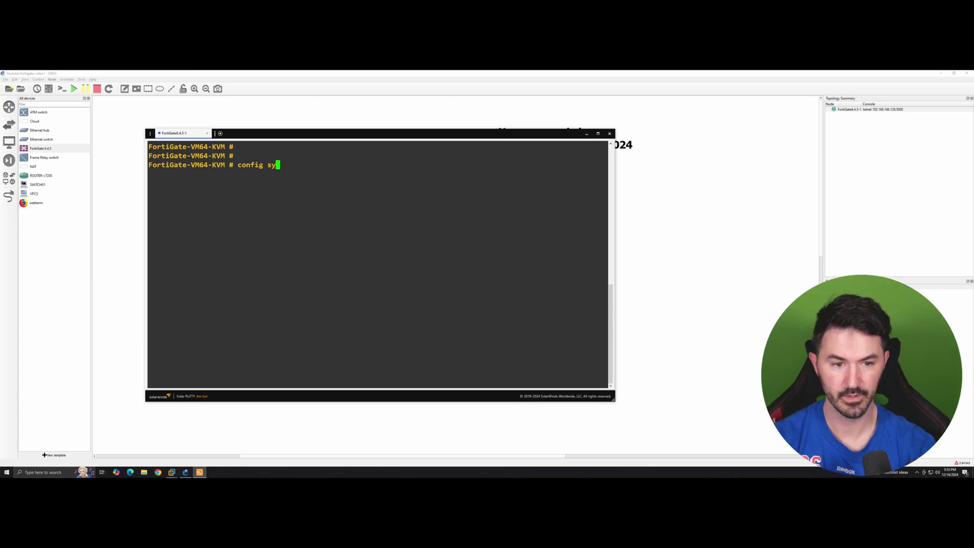
{"action": "type", "text": "stem general"}
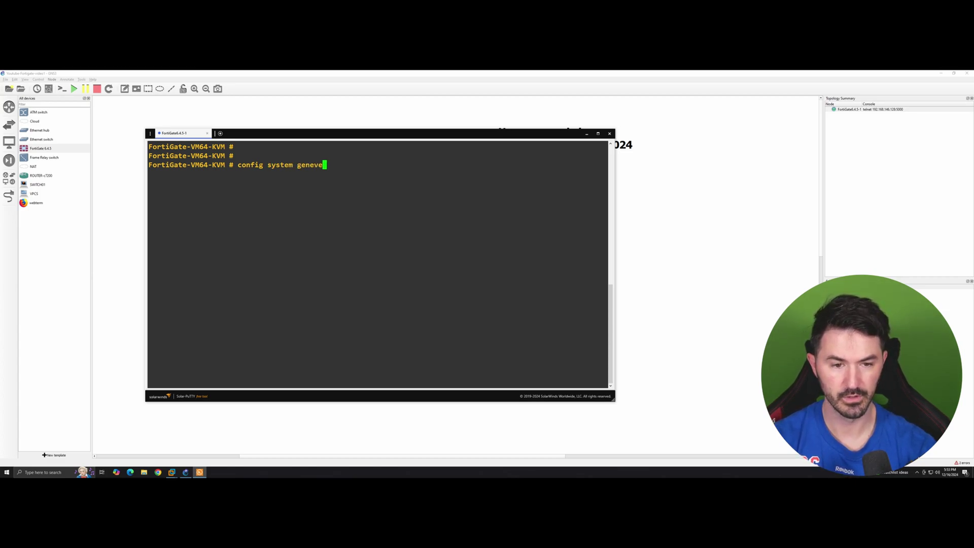
{"action": "key", "text": "BackSpace"}
{"action": "key", "text": "BackSpace"}
{"action": "key", "text": "BackSpace"}
{"action": "key", "text": "BackSpace"}
{"action": "key", "text": "BackSpace"}
{"action": "key", "text": "BackSpace"}
{"action": "type", "text": "lobal"}
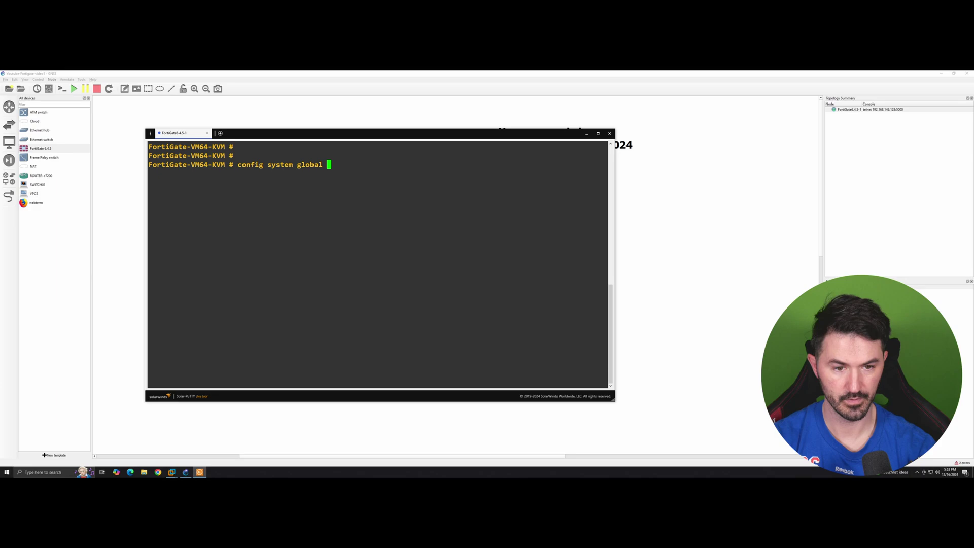
{"action": "key", "text": "Return"}
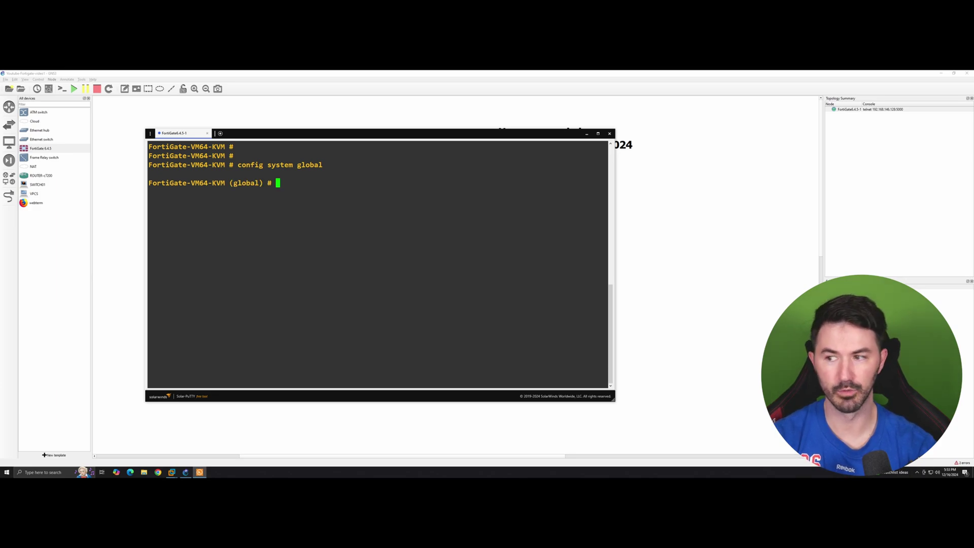
{"action": "type", "text": "set hostname "}
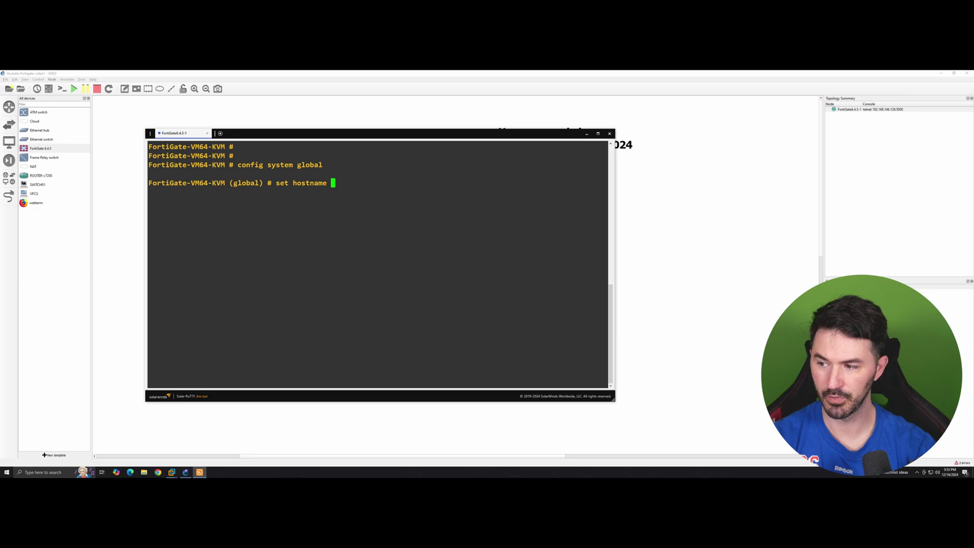
{"action": "type", "text": "F"}
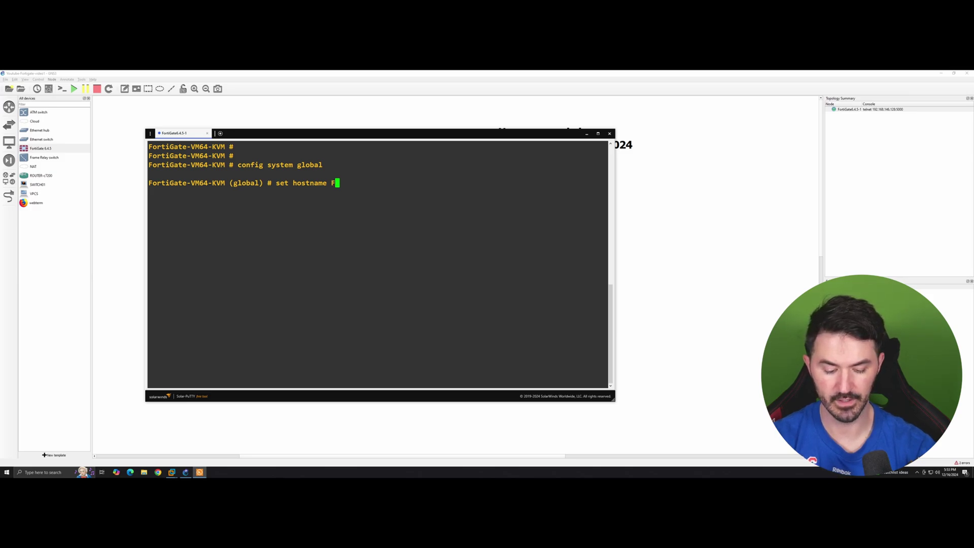
{"action": "type", "text": "GT1"}
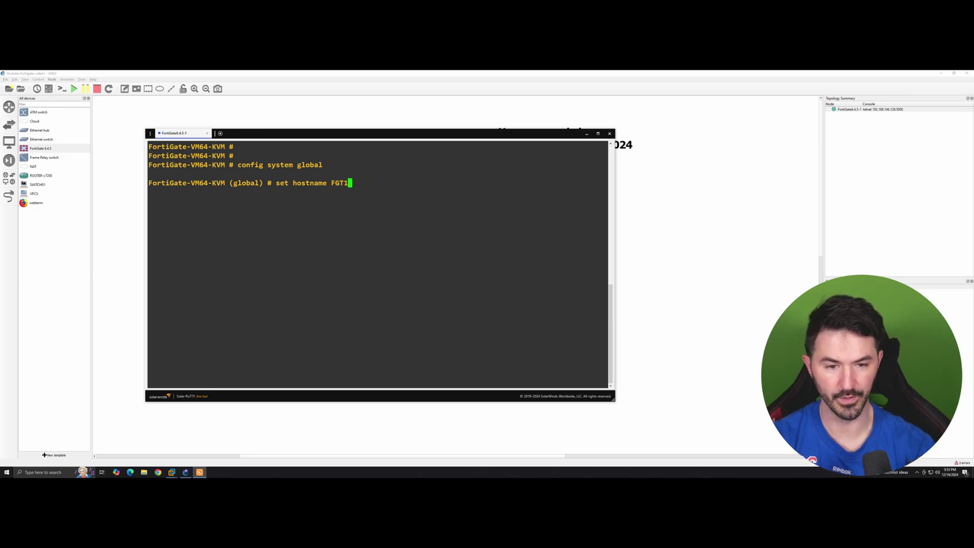
{"action": "key", "text": "Return"}
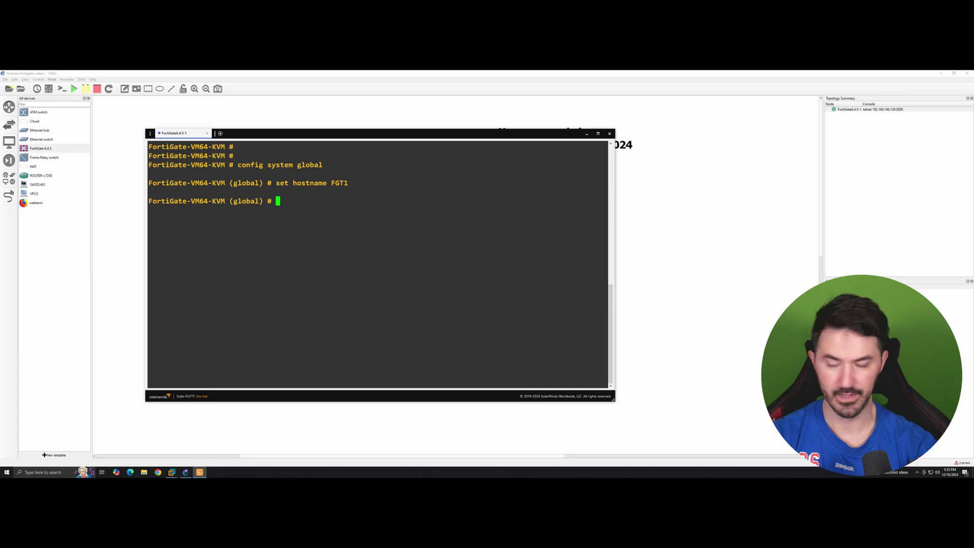
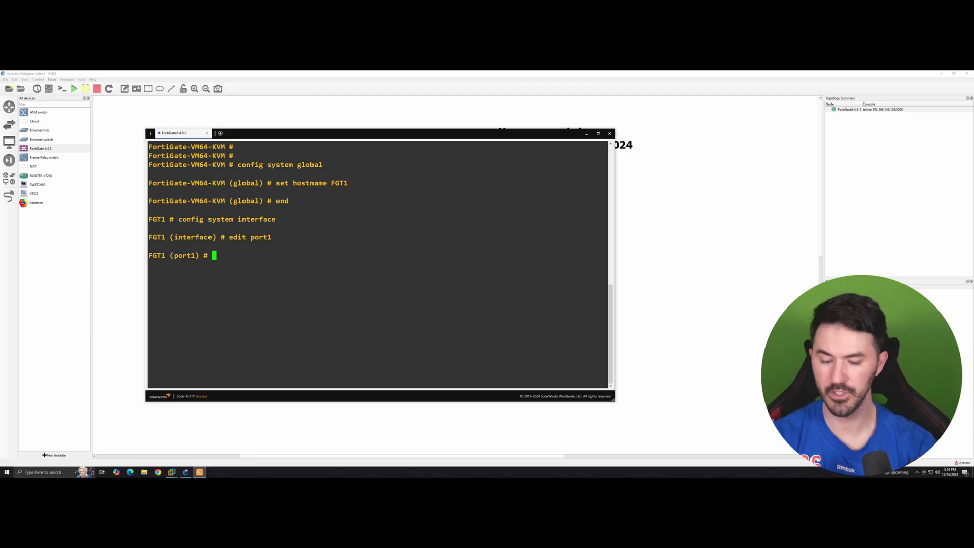
Step: Set port1 to static addressing with IP 192.168.1.99/24
{"action": "type", "text": "set mode"}
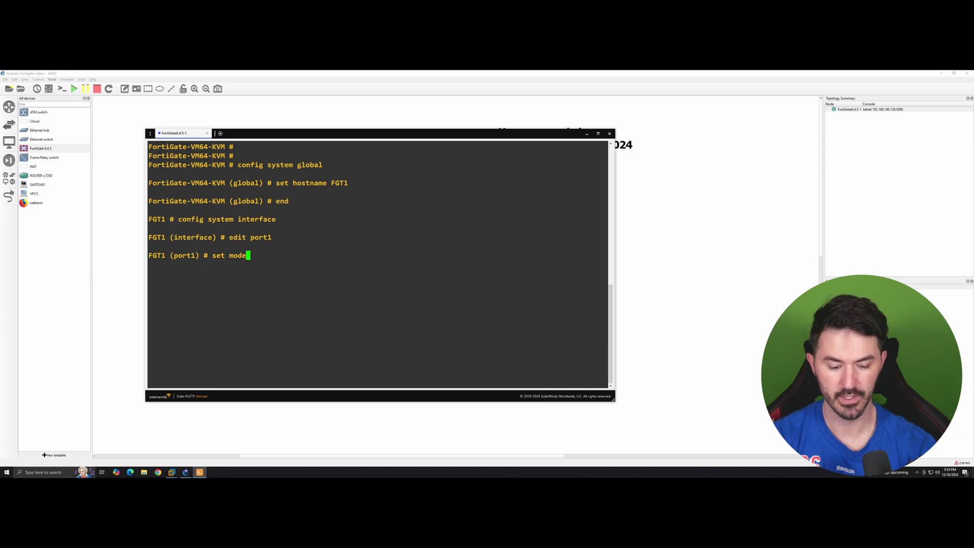
{"action": "type", "text": " s"}
{"action": "type", "text": "tatic"}
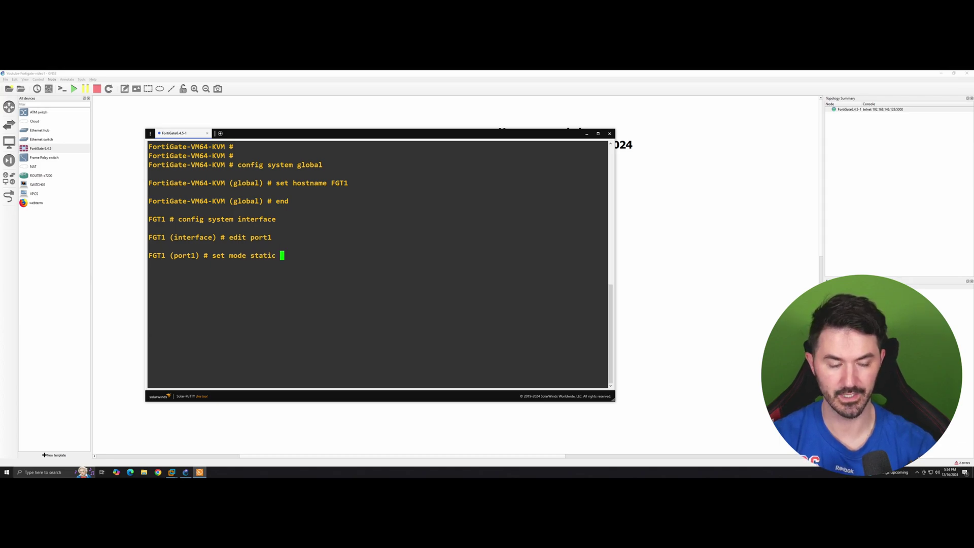
{"action": "key", "text": "Return"}
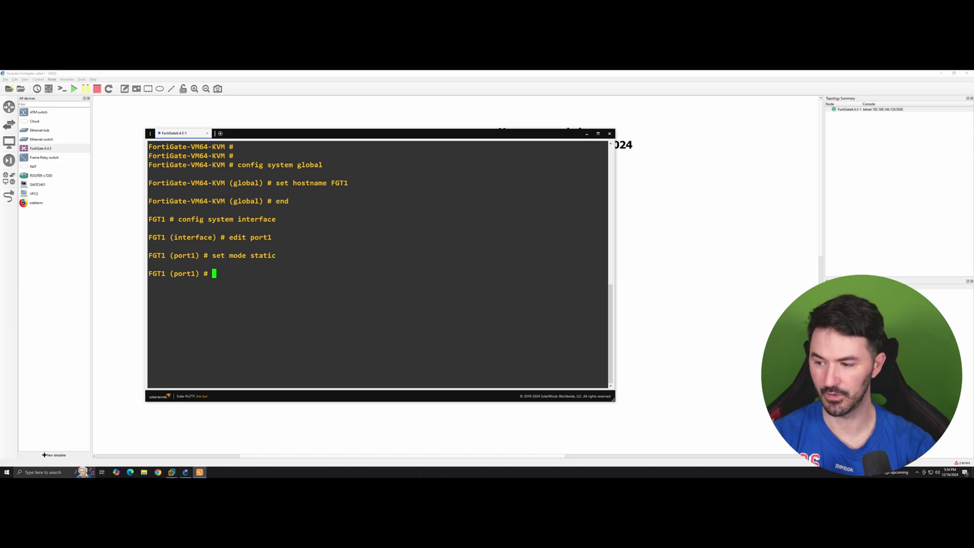
{"action": "type", "text": "set "}
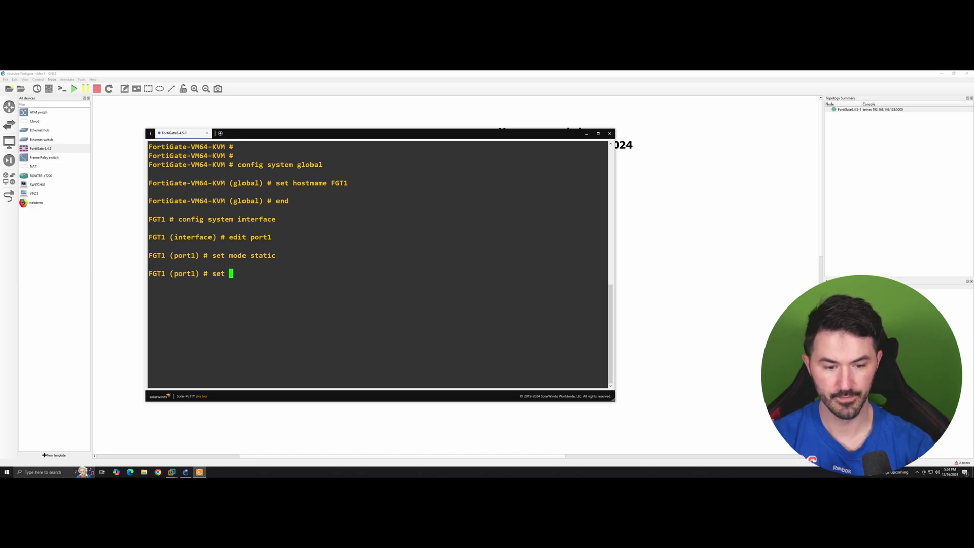
{"action": "type", "text": "i[ 192."}
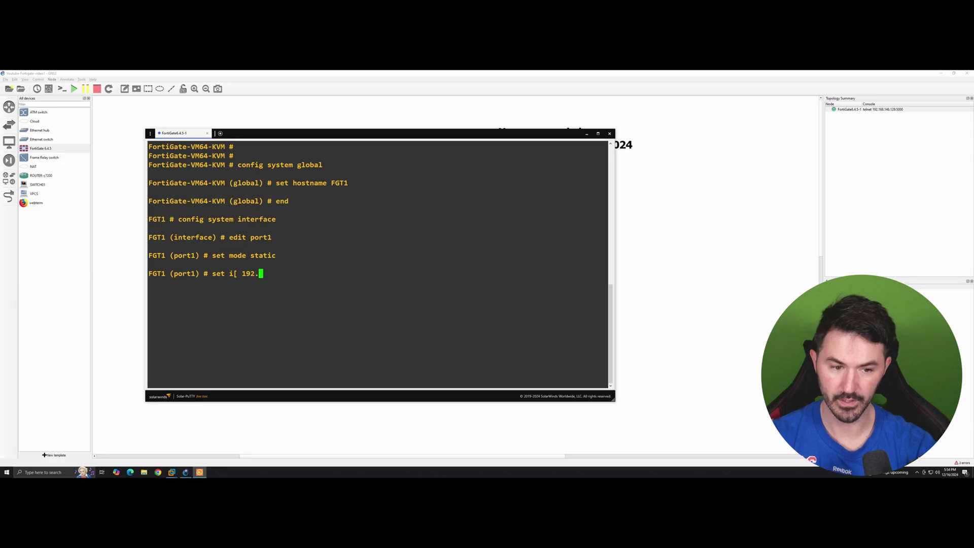
{"action": "key", "text": "BackSpace"}
{"action": "key", "text": "BackSpace"}
{"action": "key", "text": "BackSpace"}
{"action": "key", "text": "BackSpace"}
{"action": "key", "text": "BackSpace"}
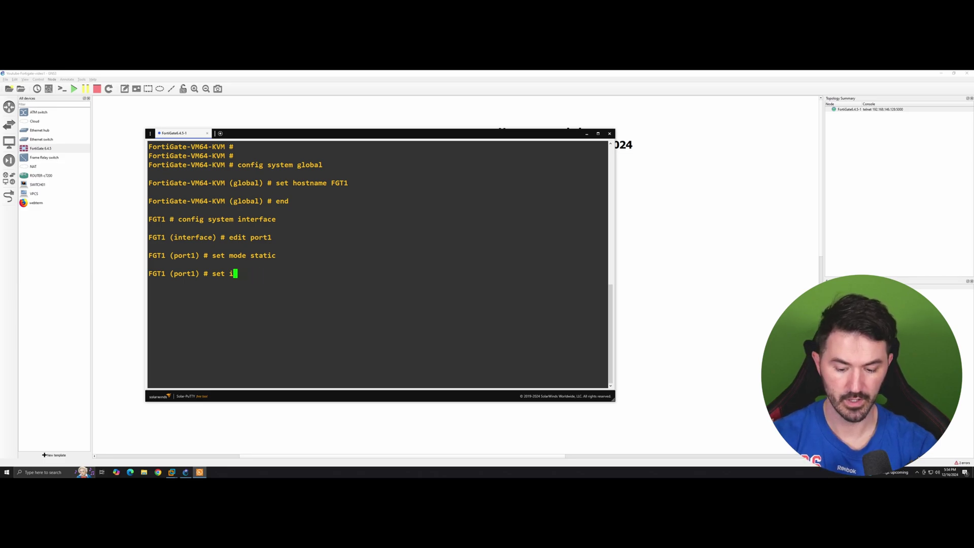
{"action": "type", "text": "p 192.16"}
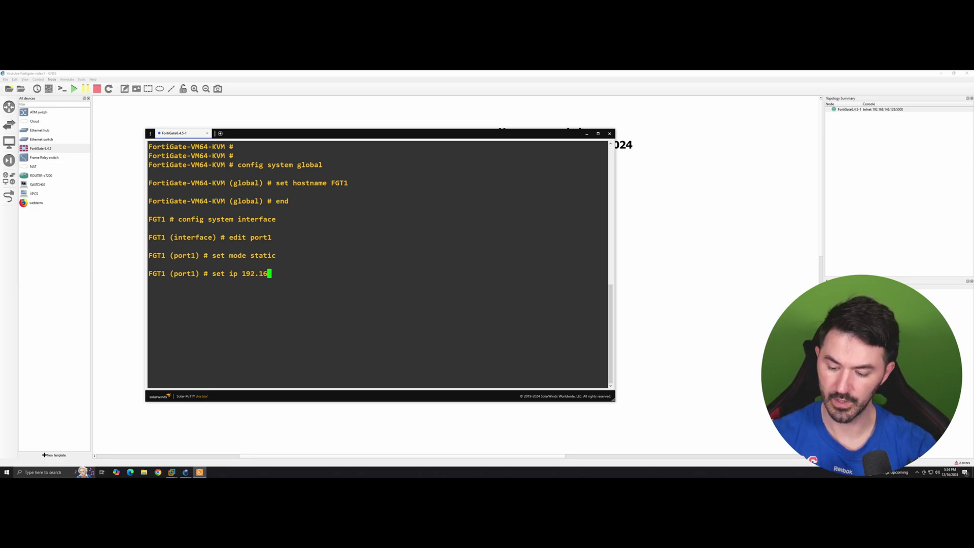
{"action": "type", "text": "8.1.99/"}
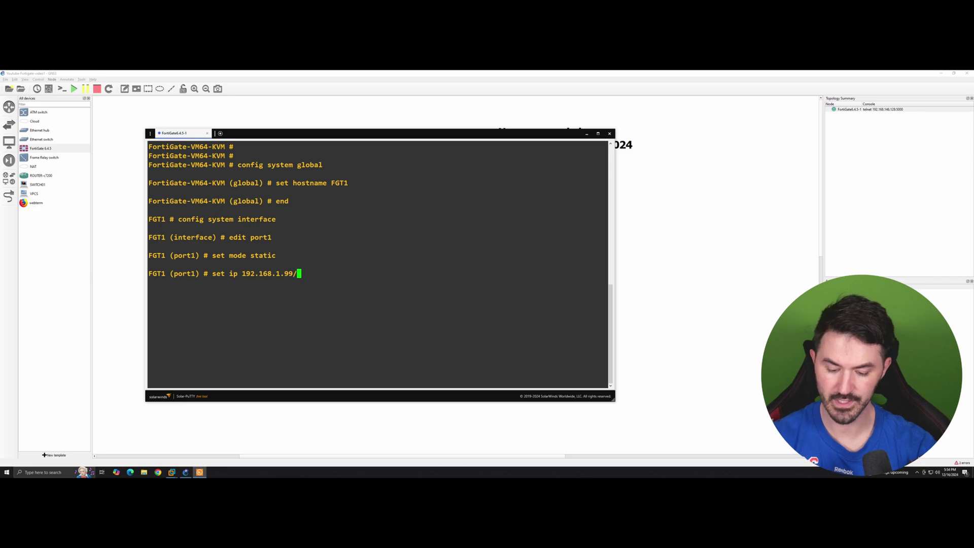
{"action": "type", "text": "24"}
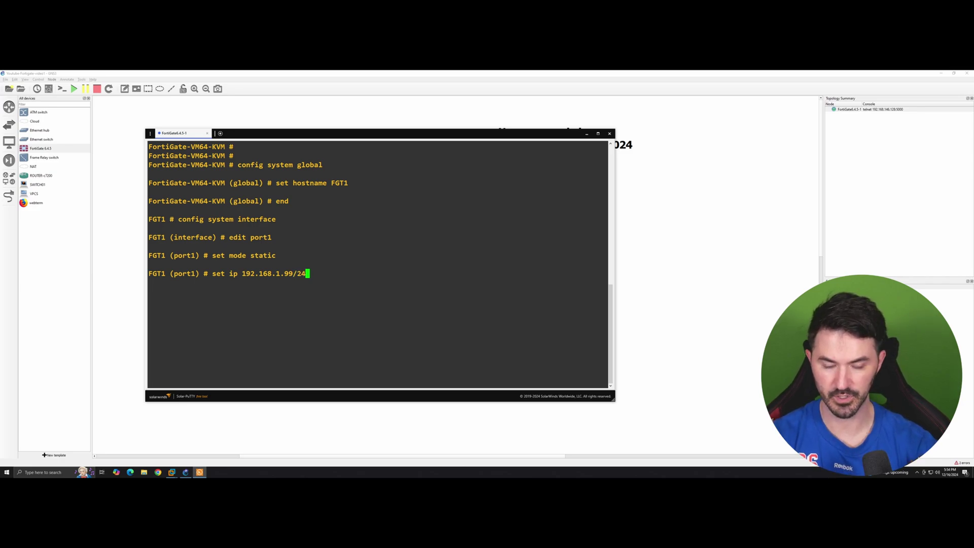
{"action": "key", "text": "Return"}
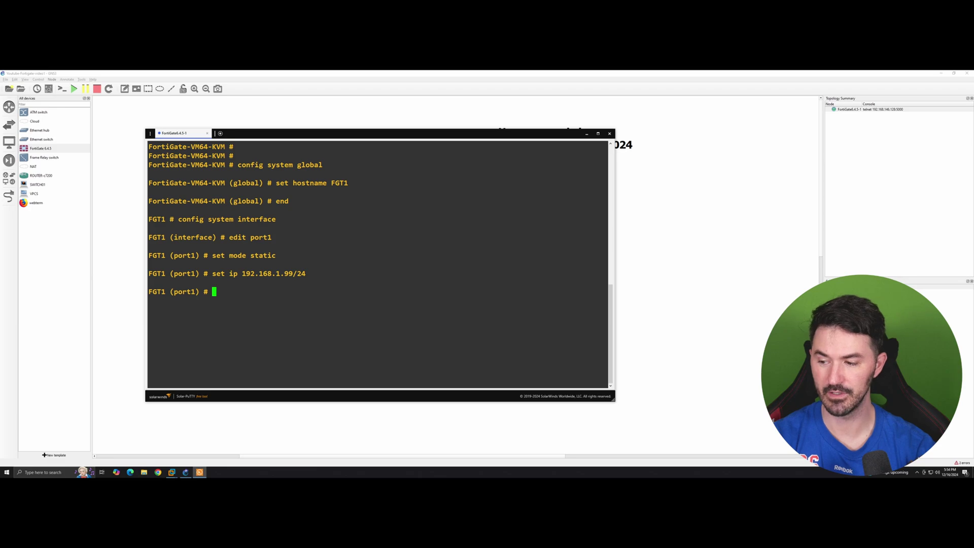
Step: Allow ping, http and ssh on port1, alias it LAN1 with role lan, and commit with end
{"action": "type", "text": "set a"}
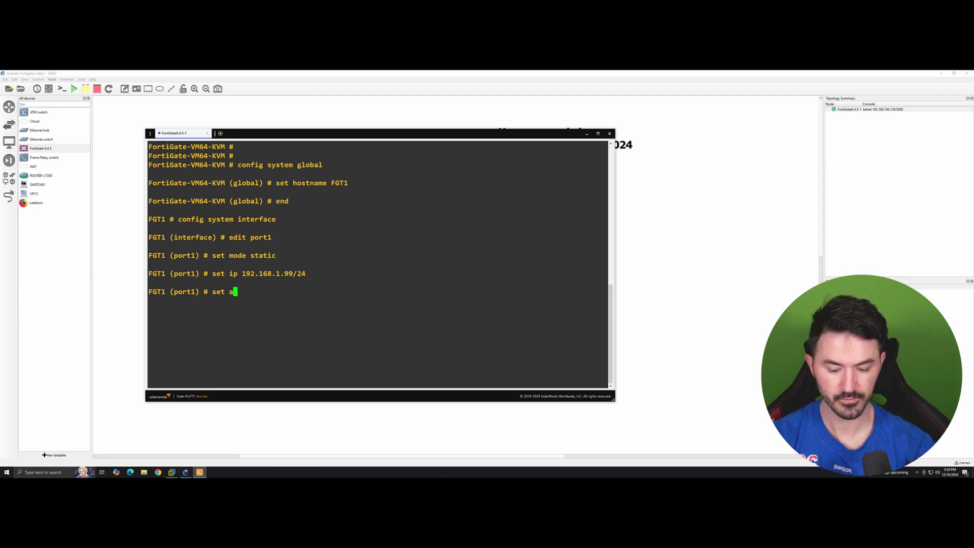
{"action": "type", "text": "llowaccess "}
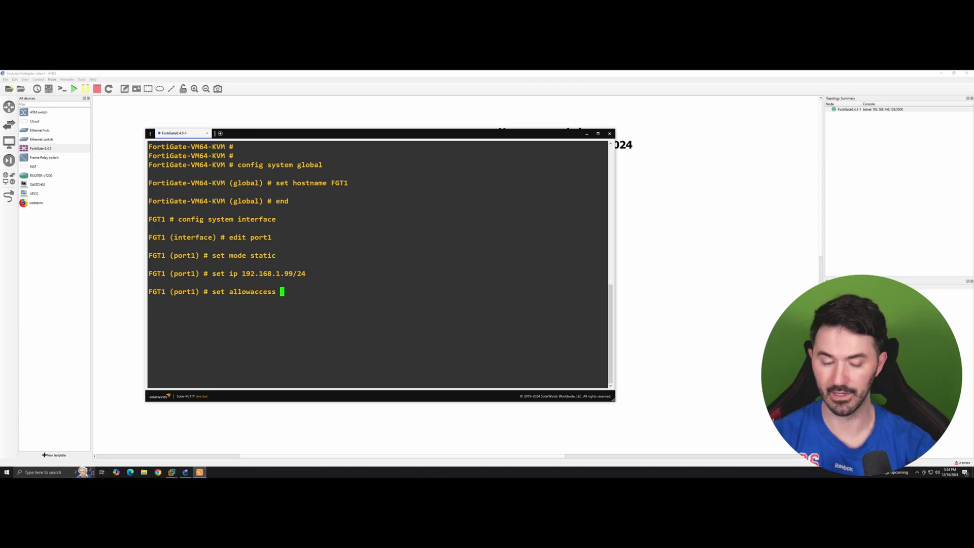
{"action": "type", "text": "ping"}
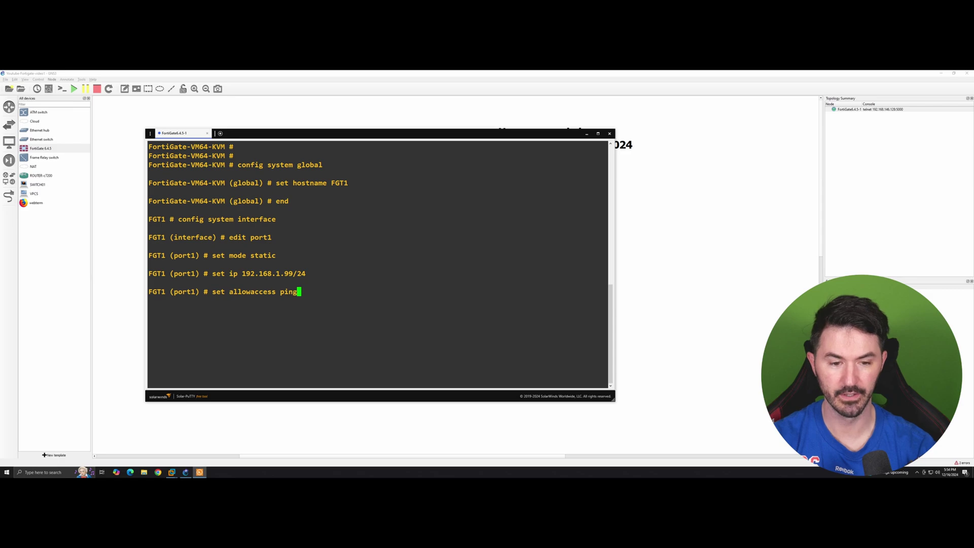
{"action": "type", "text": " http ss"}
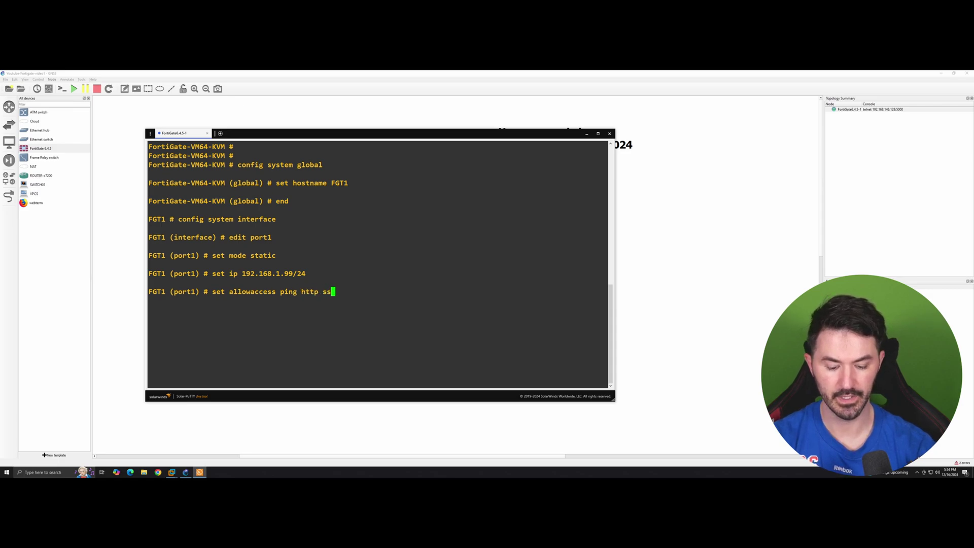
{"action": "type", "text": "h"}
{"action": "key", "text": "Return"}
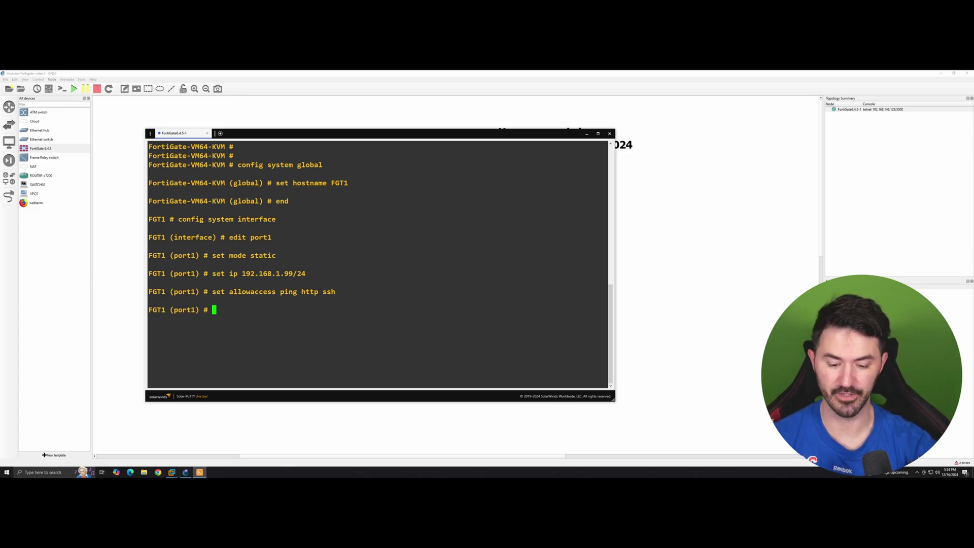
{"action": "type", "text": "set al"}
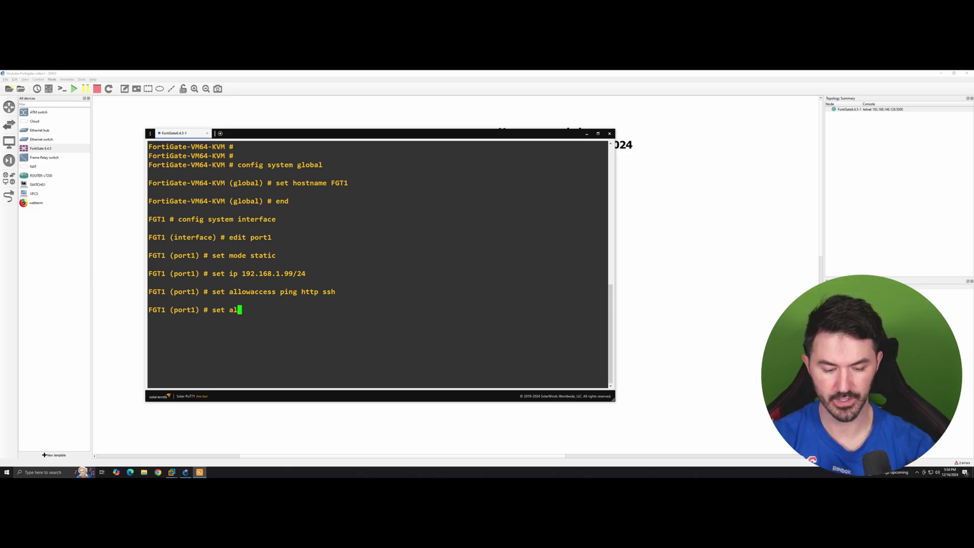
{"action": "key", "text": "Tab"}
{"action": "key", "text": "BackSpace"}
{"action": "key", "text": "BackSpace"}
{"action": "key", "text": "BackSpace"}
{"action": "key", "text": "BackSpace"}
{"action": "key", "text": "BackSpace"}
{"action": "key", "text": "BackSpace"}
{"action": "key", "text": "BackSpace"}
{"action": "key", "text": "BackSpace"}
{"action": "key", "text": "BackSpace"}
{"action": "key", "text": "BackSpace"}
{"action": "key", "text": "BackSpace"}
{"action": "key", "text": "BackSpace"}
{"action": "key", "text": "BackSpace"}
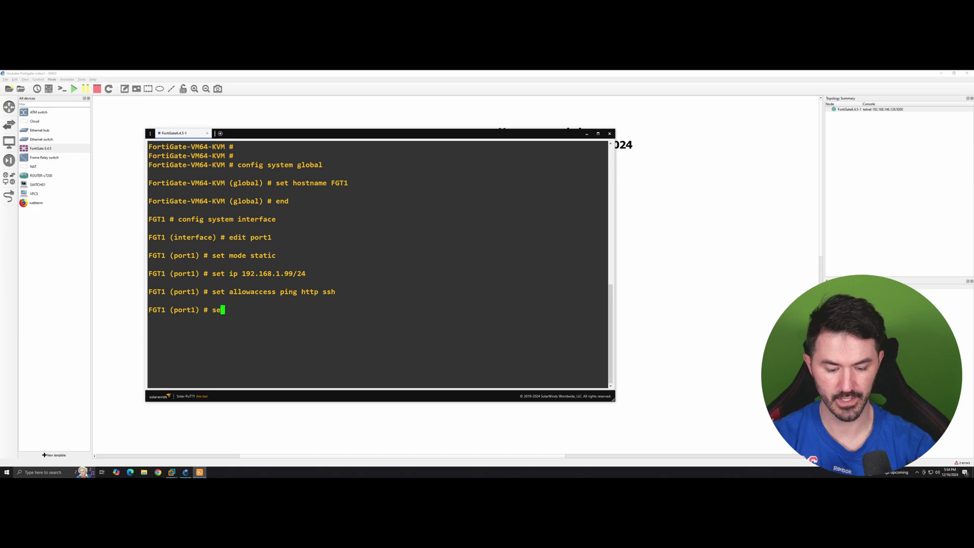
{"action": "type", "text": "t alias "}
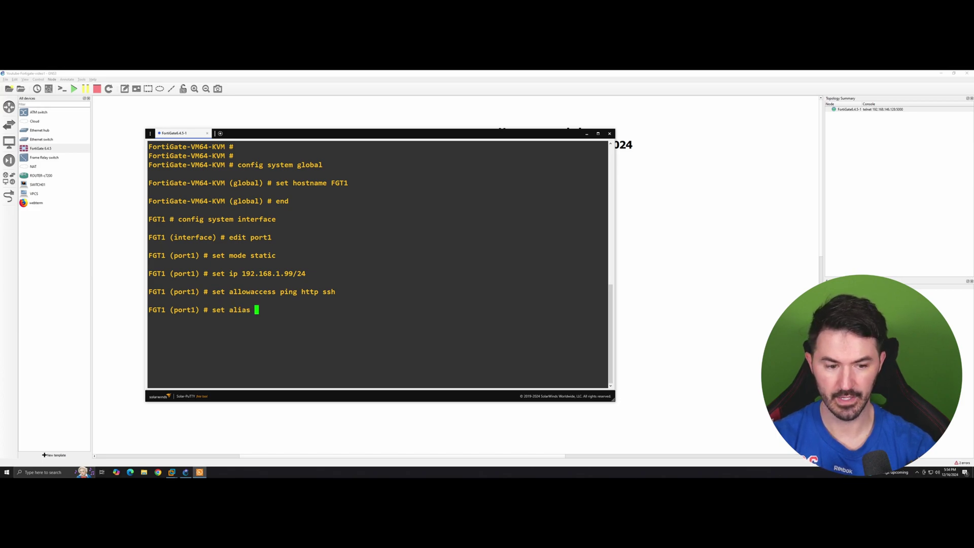
{"action": "type", "text": "LAN"}
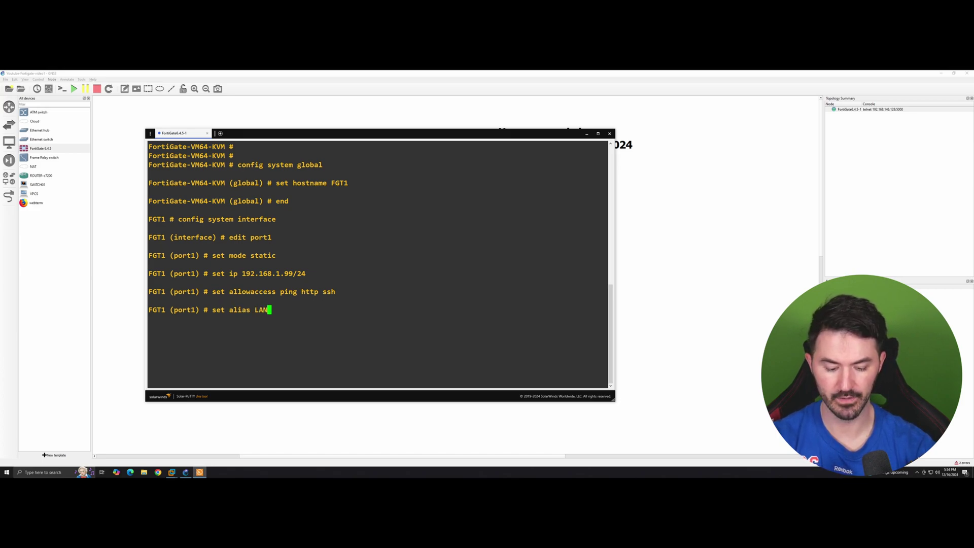
{"action": "type", "text": "1"}
{"action": "key", "text": "Return"}
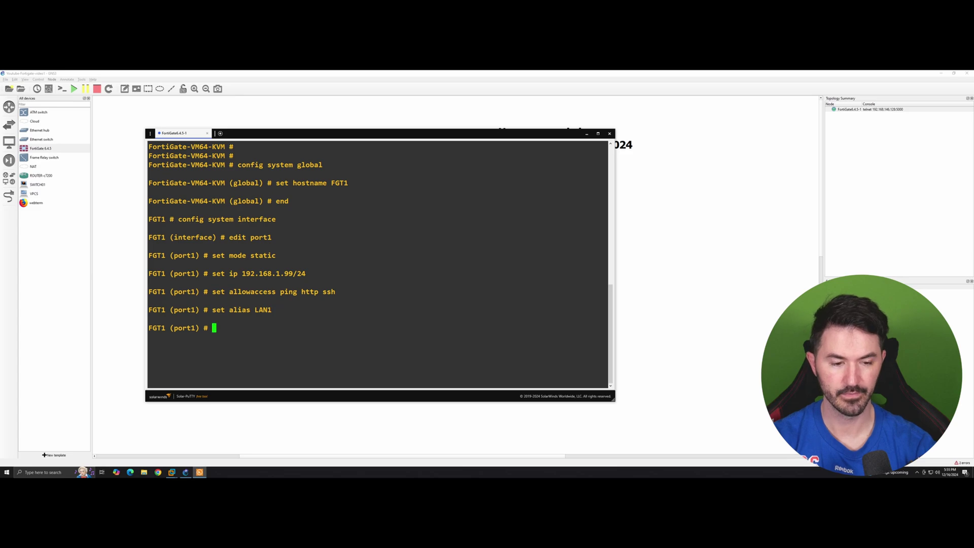
{"action": "type", "text": "set "}
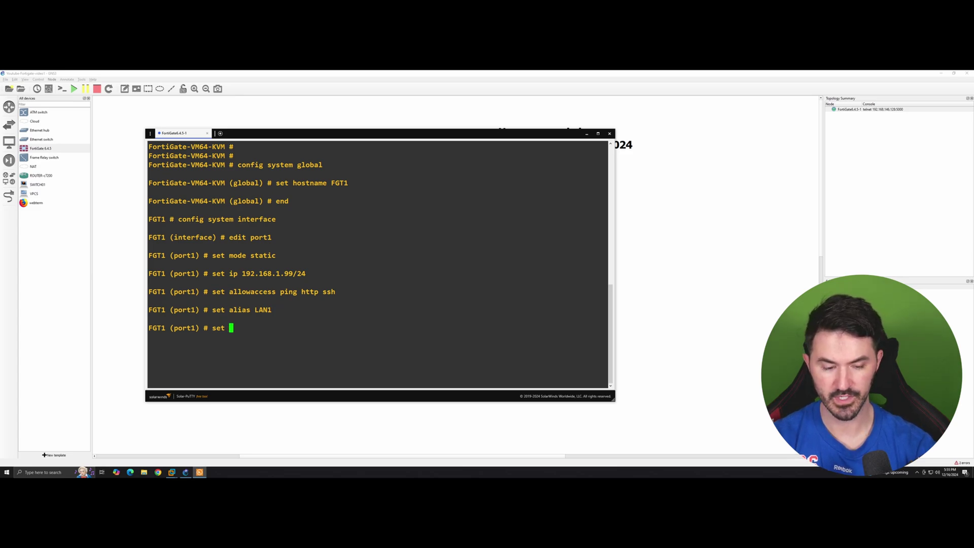
{"action": "type", "text": "role "}
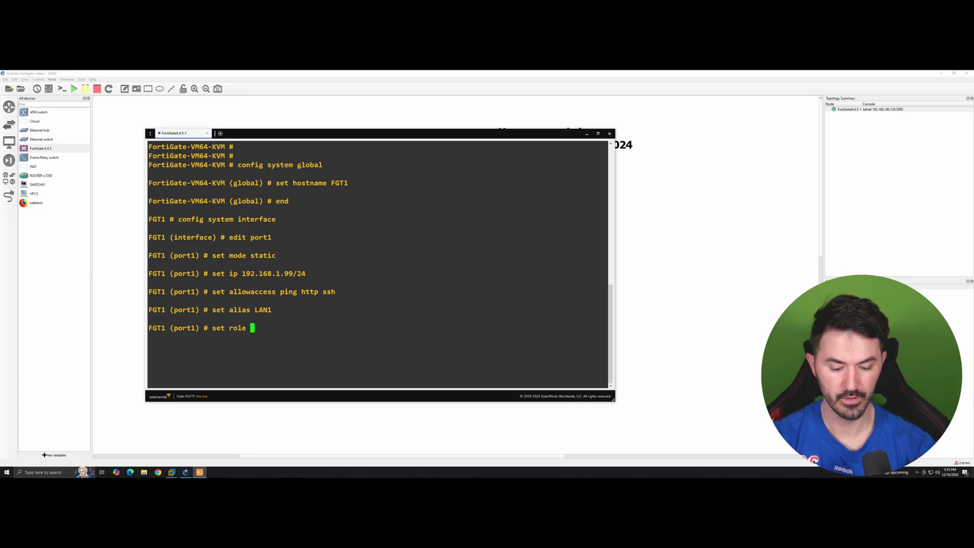
{"action": "type", "text": "lan"}
{"action": "key", "text": "Return"}
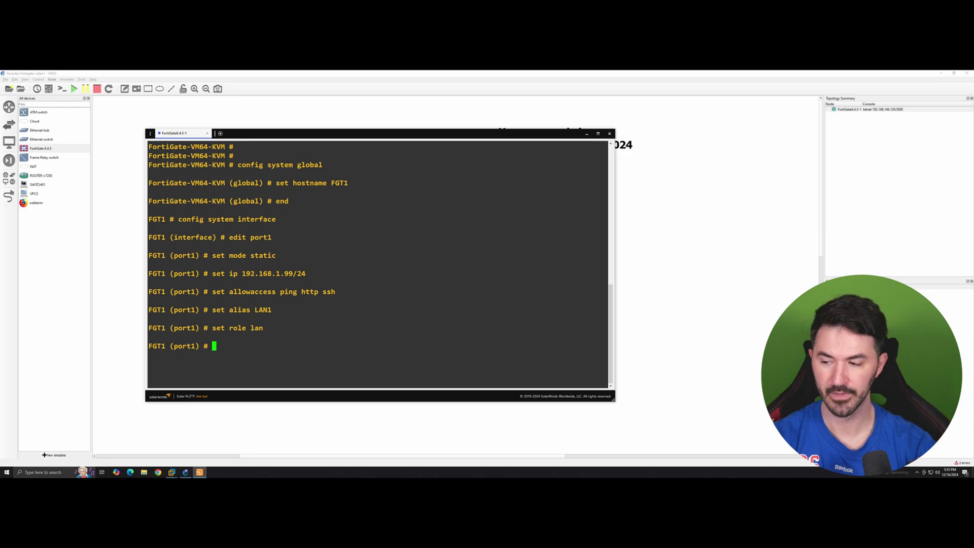
{"action": "type", "text": "end"}
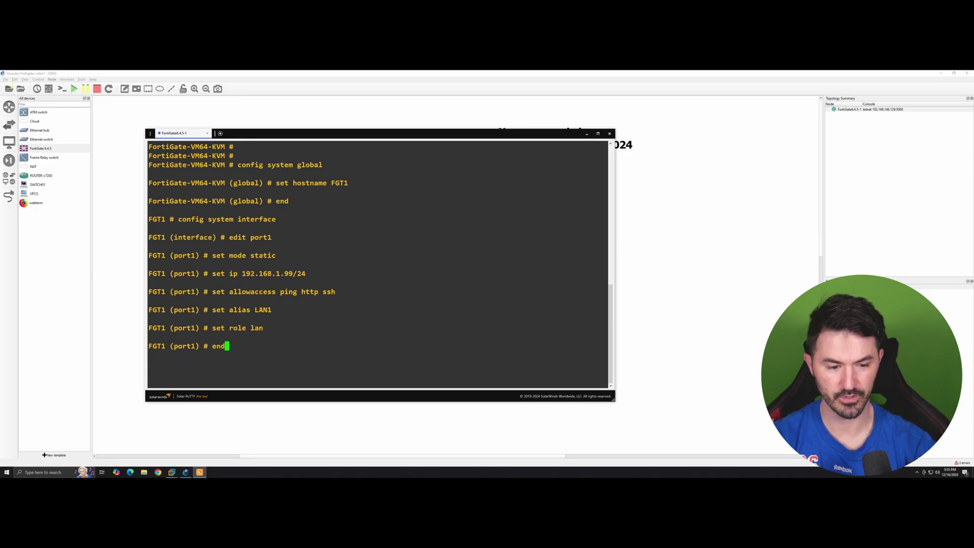
{"action": "key", "text": "Return"}
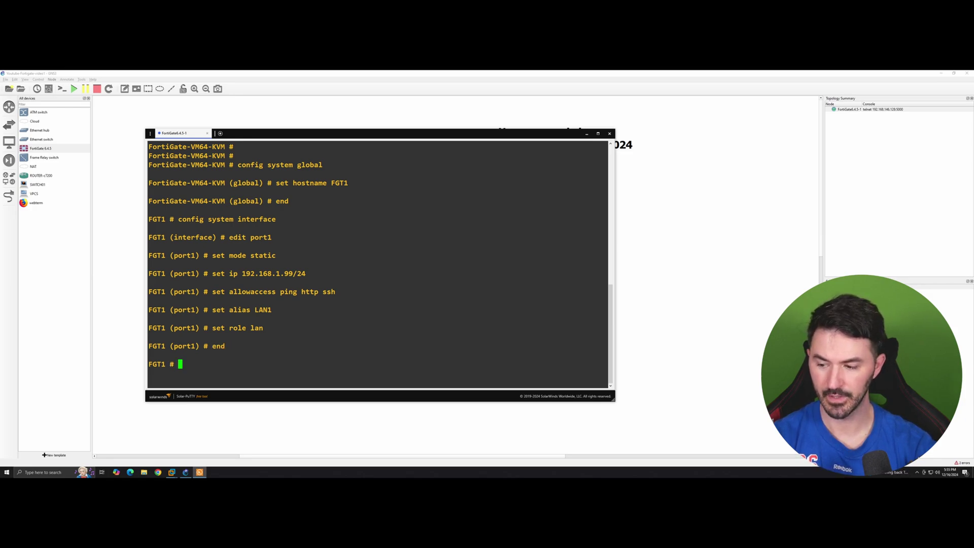
{"action": "key", "text": "Return"}
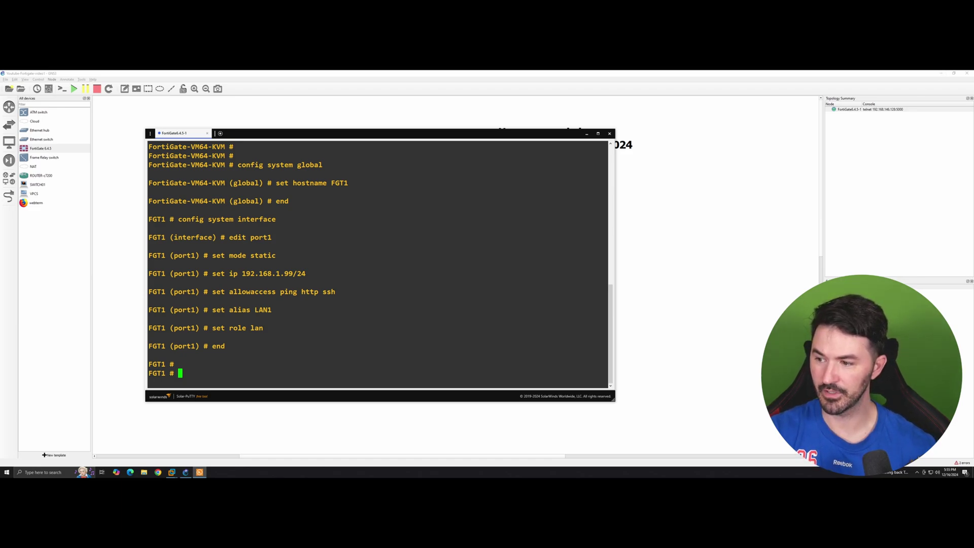
Step: Drag a webterm device onto the canvas as webterm-1, positioned left of the FortiGate
{"action": "left_click", "coordinate": [587, 133]}
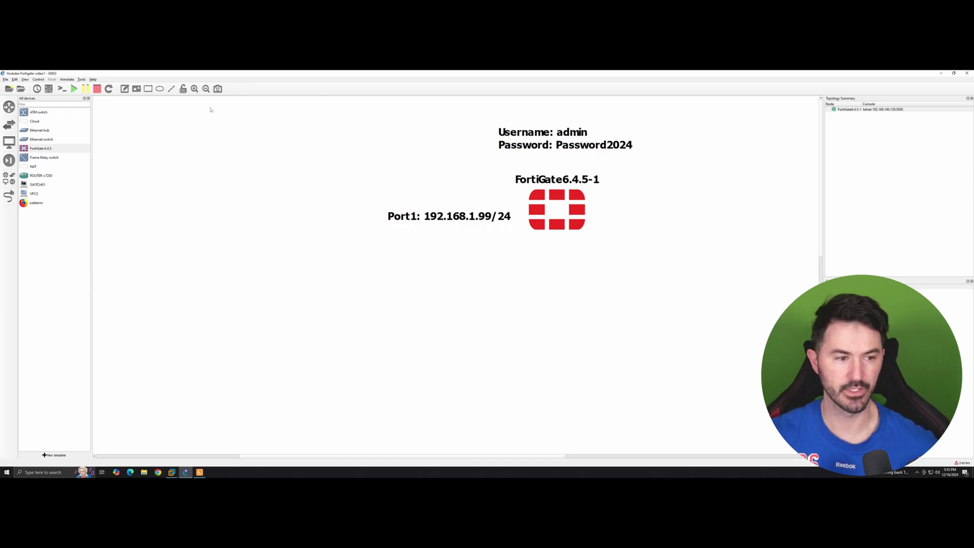
{"action": "left_click", "coordinate": [39, 203]}
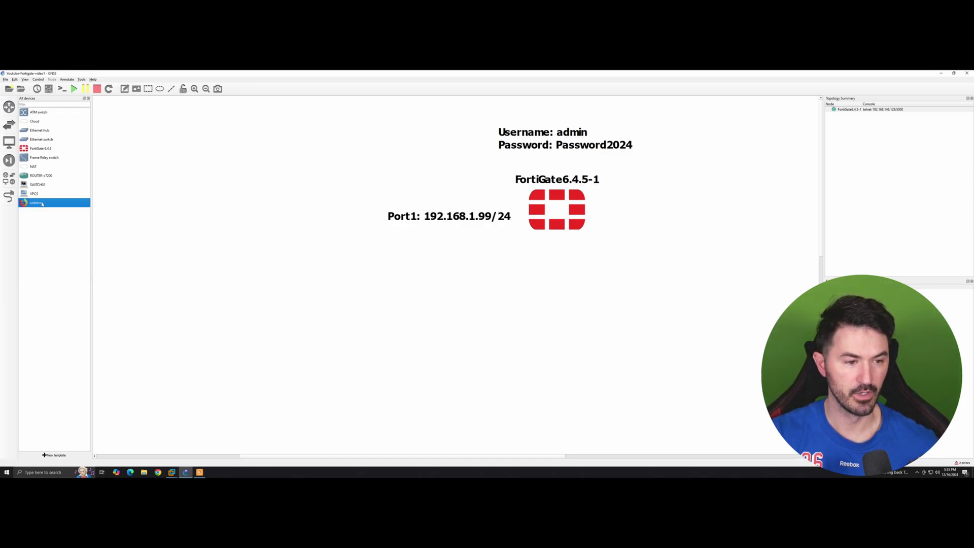
{"action": "left_click_drag", "start_coordinate": [42, 204], "coordinate": [178, 213]}
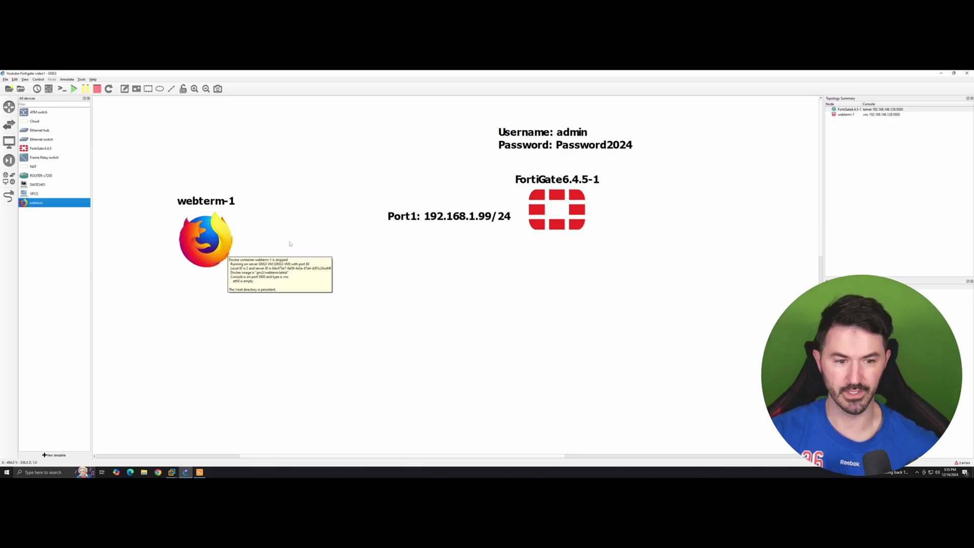
{"action": "left_click_drag", "start_coordinate": [215, 238], "coordinate": [196, 204]}
{"action": "right_click", "coordinate": [196, 204]}
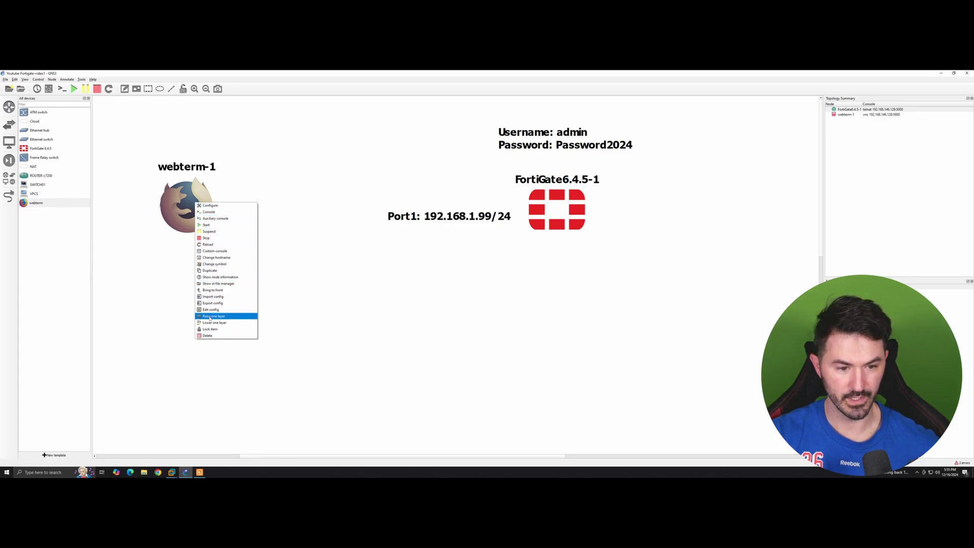
Step: Uncomment webterm-1's static eth0 lines (netmask 255.255.255.0, gateway 192.168.1.99) and save the config
{"action": "left_click", "coordinate": [210, 310]}
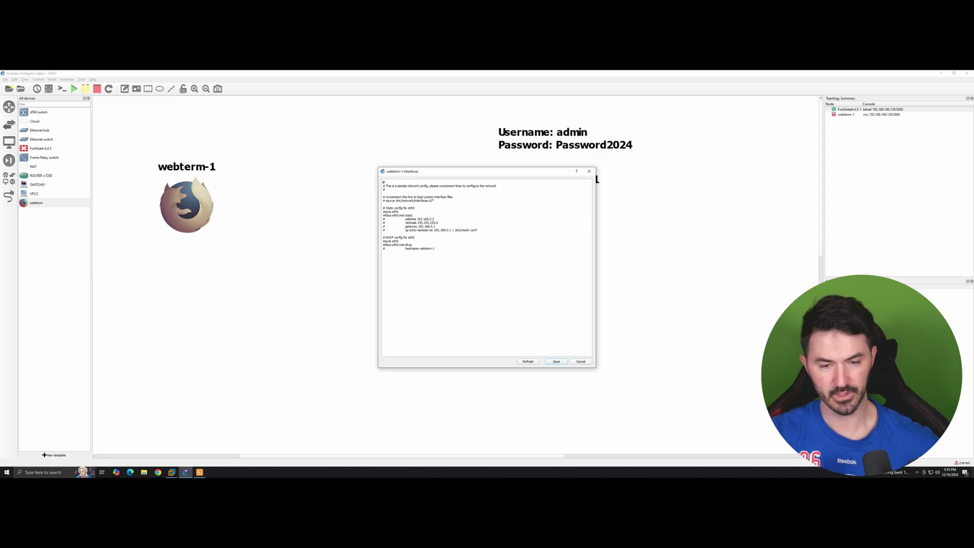
{"action": "left_click_drag", "start_coordinate": [447, 178], "coordinate": [314, 183]}
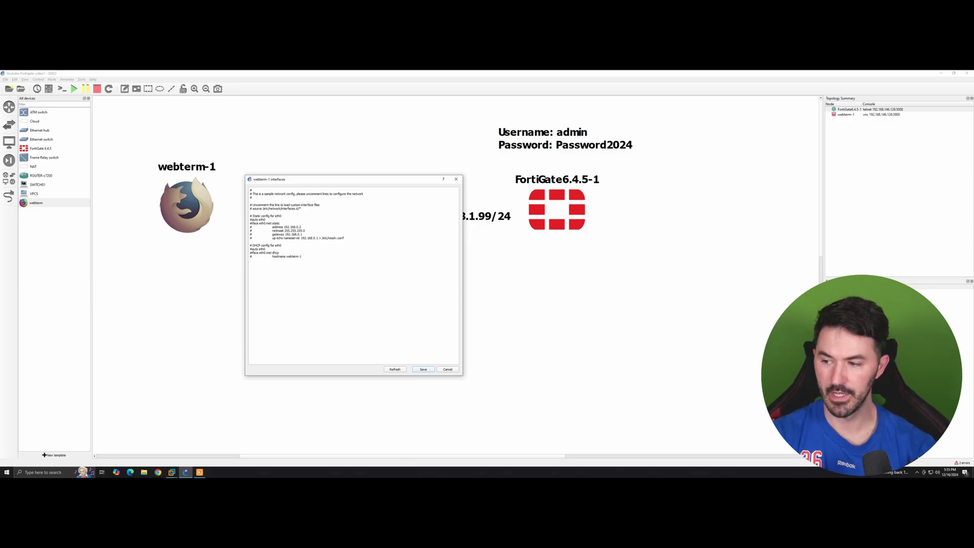
{"action": "key", "text": "Delete"}
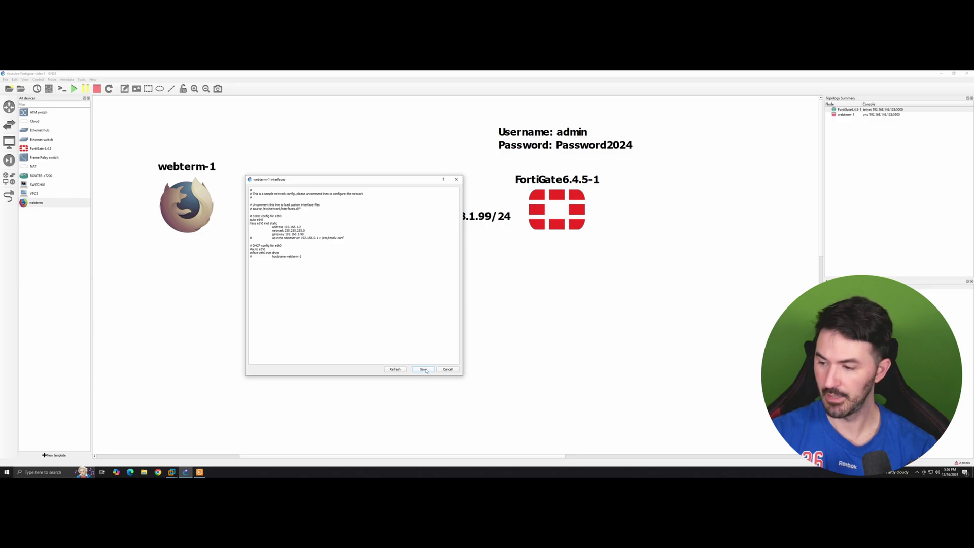
{"action": "left_click", "coordinate": [424, 370]}
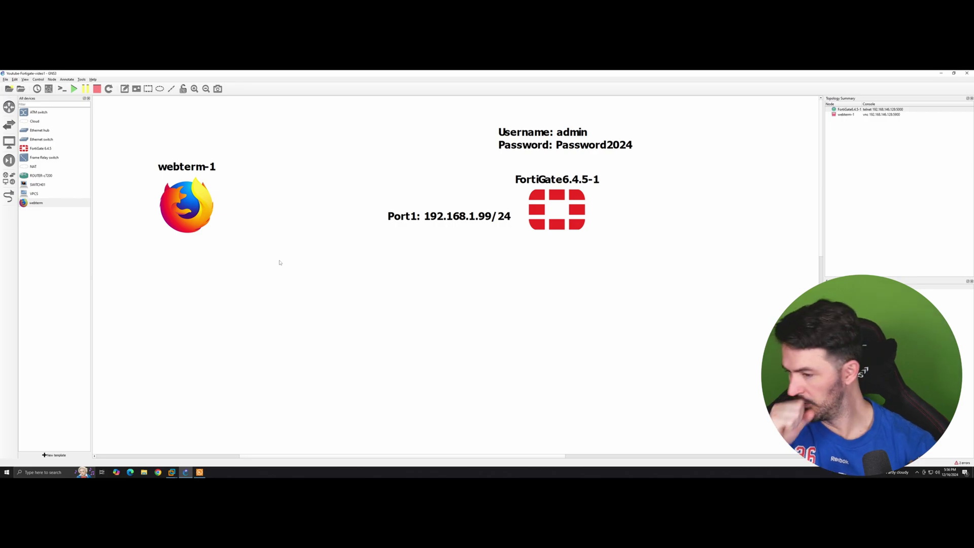
Step: Start webterm-1 and nudge it further up-left on the canvas
{"action": "right_click", "coordinate": [194, 205]}
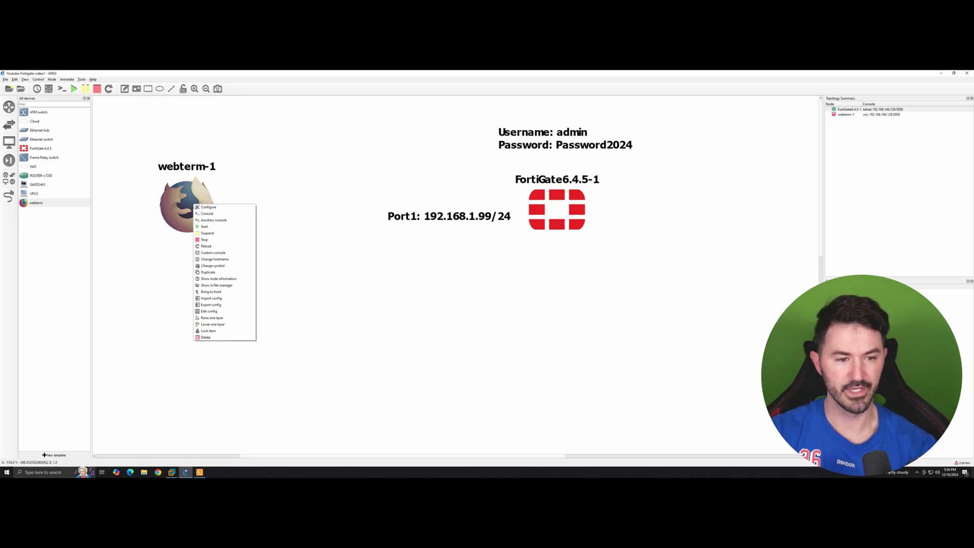
{"action": "left_click", "coordinate": [205, 227]}
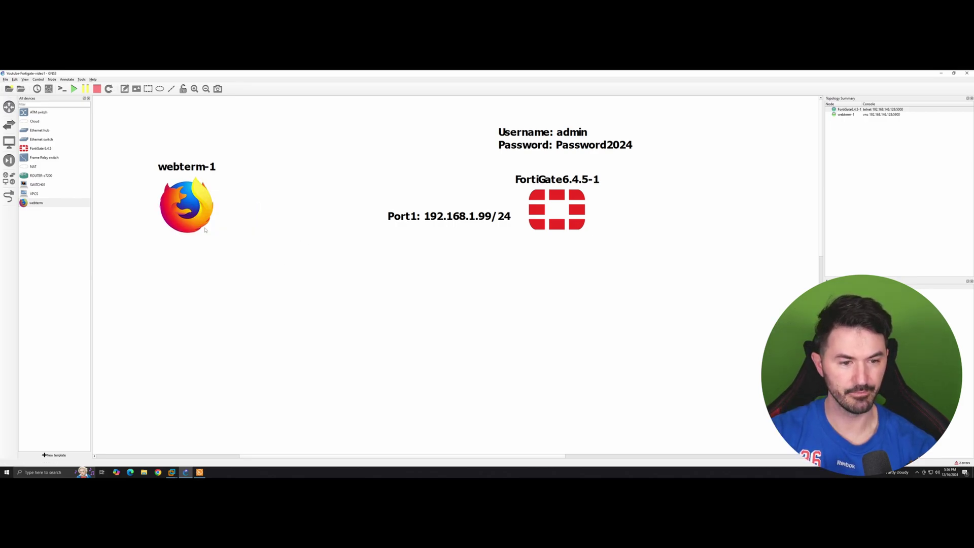
{"action": "left_click_drag", "start_coordinate": [186, 219], "coordinate": [171, 215]}
{"action": "left_click", "coordinate": [154, 254]}
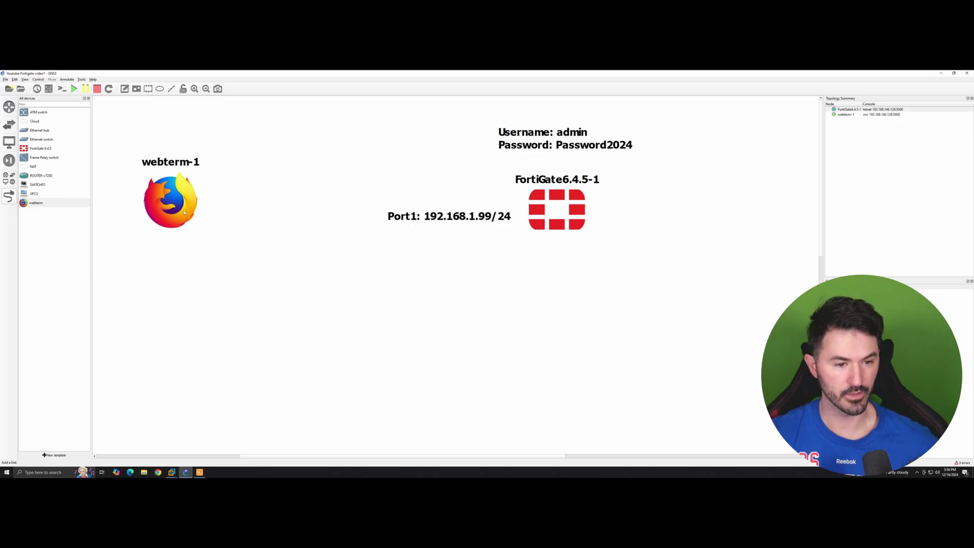
{"action": "left_click", "coordinate": [9, 195]}
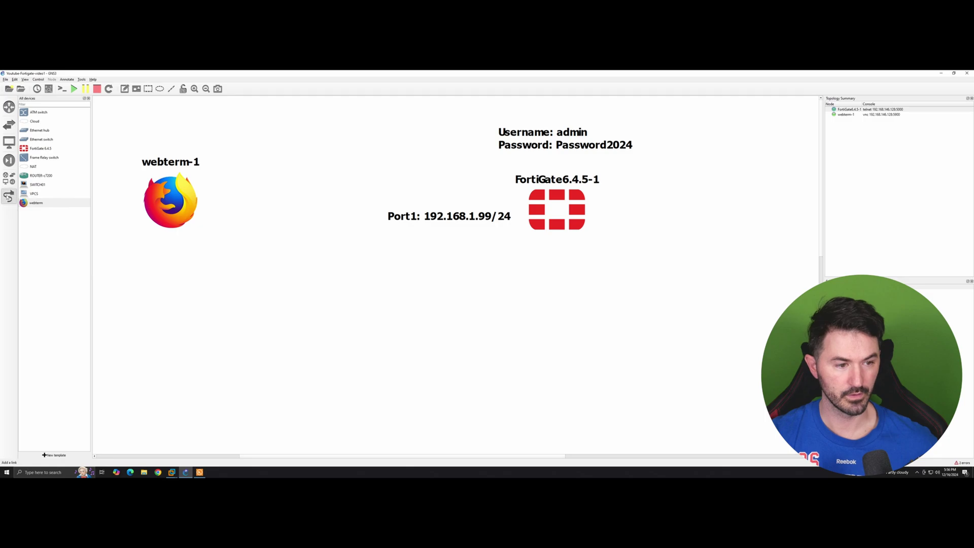
{"action": "left_click", "coordinate": [190, 204]}
Step: Link webterm-1's eth0 to the FortiGate's Port1
{"action": "left_click", "coordinate": [201, 207]}
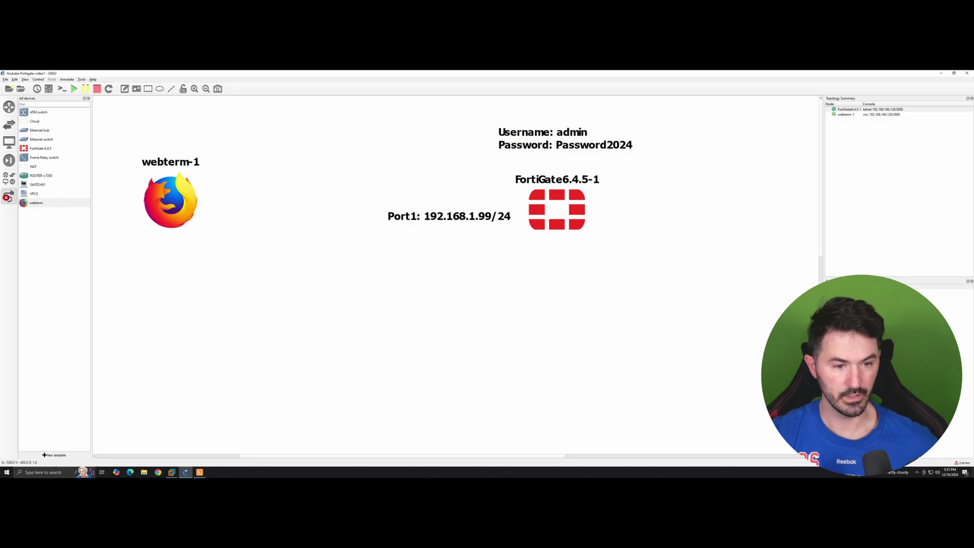
{"action": "left_click", "coordinate": [539, 204]}
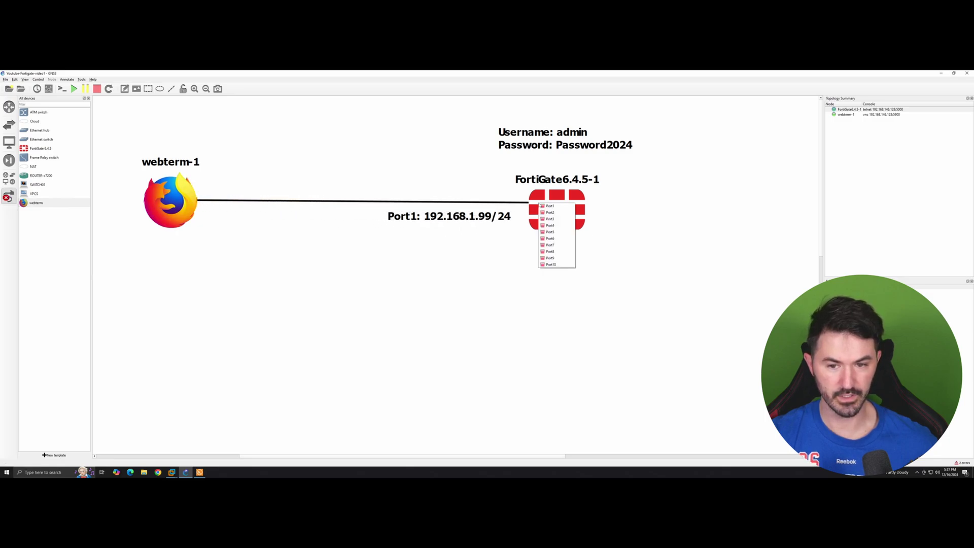
{"action": "left_click", "coordinate": [549, 206]}
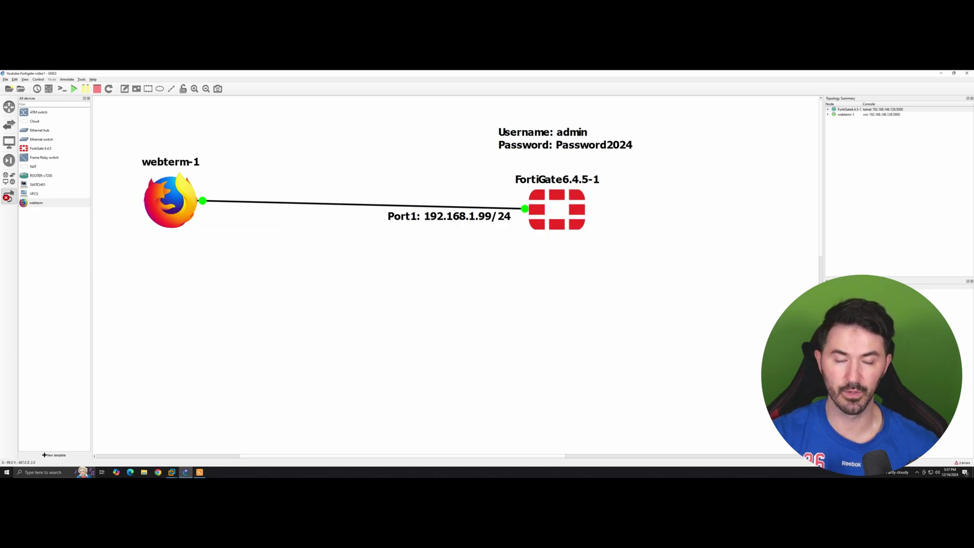
Step: Open webterm-1's console in TightVNC Viewer and enlarge the viewer window
{"action": "key", "text": "Escape"}
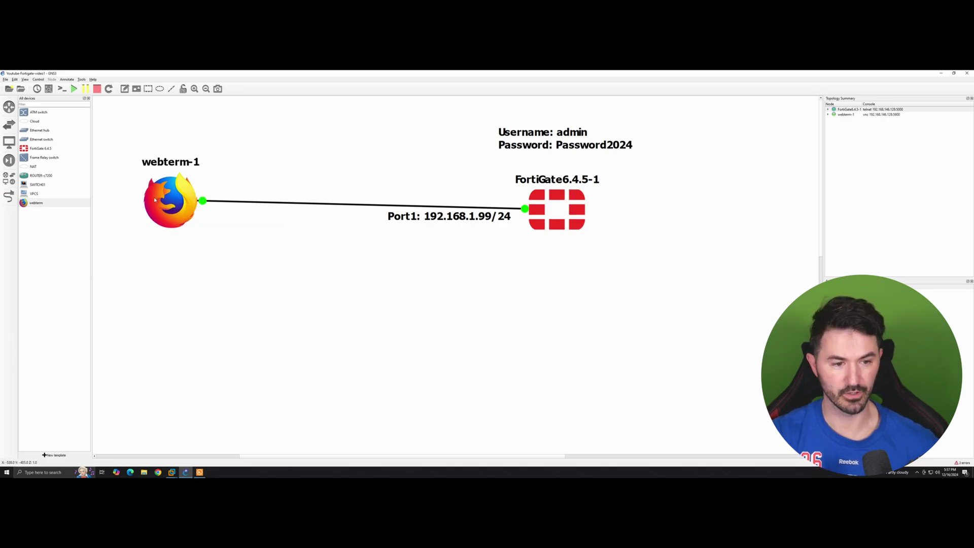
{"action": "right_click", "coordinate": [155, 199]}
{"action": "left_click", "coordinate": [168, 201]}
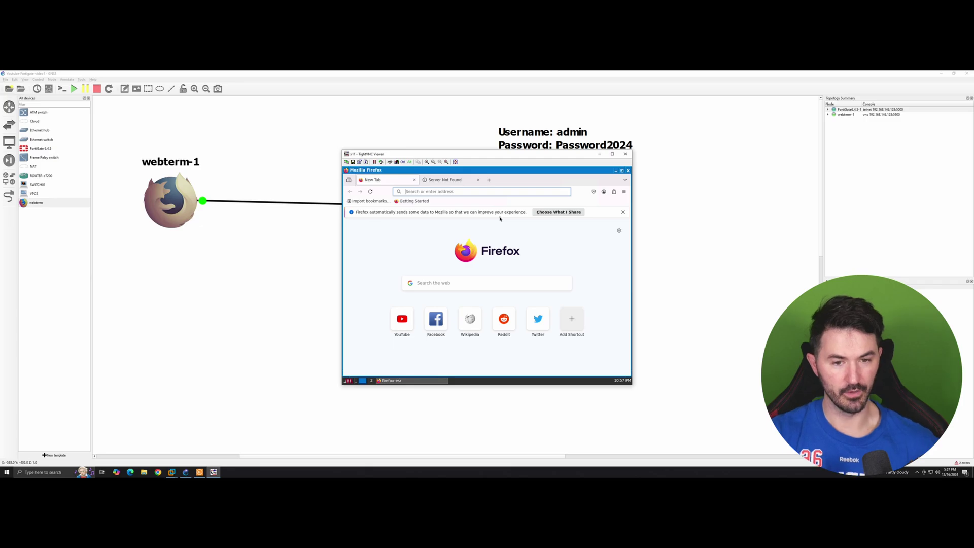
{"action": "left_click_drag", "start_coordinate": [471, 156], "coordinate": [364, 176]}
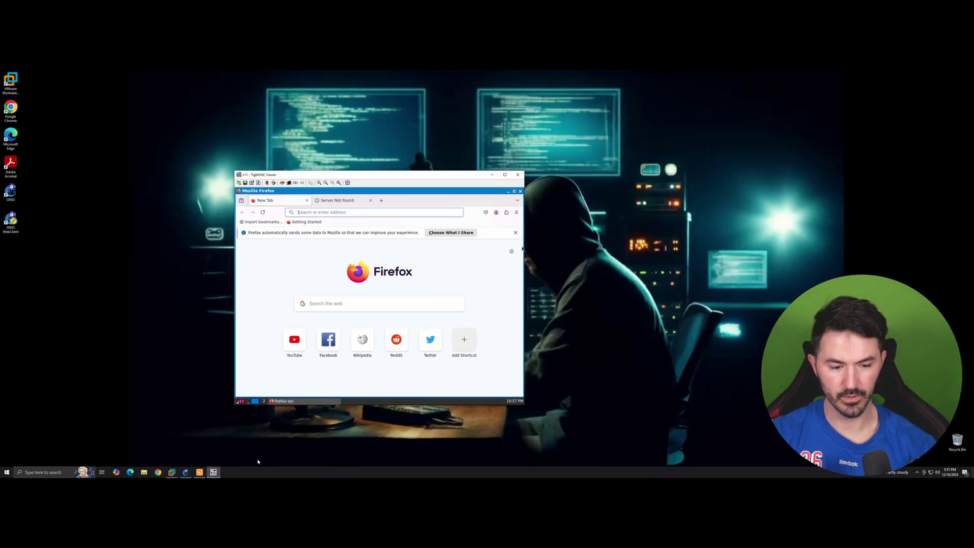
{"action": "left_click", "coordinate": [185, 472]}
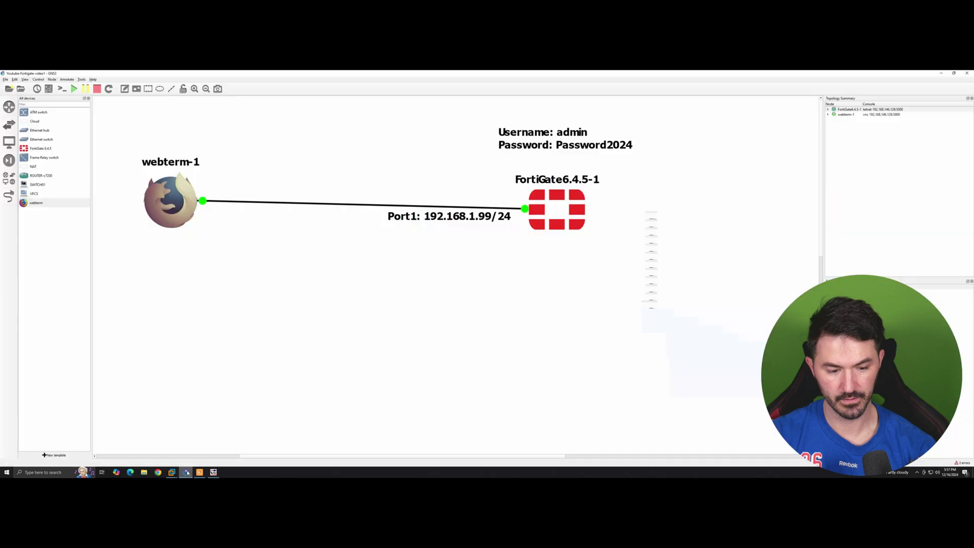
{"action": "left_click", "coordinate": [213, 472]}
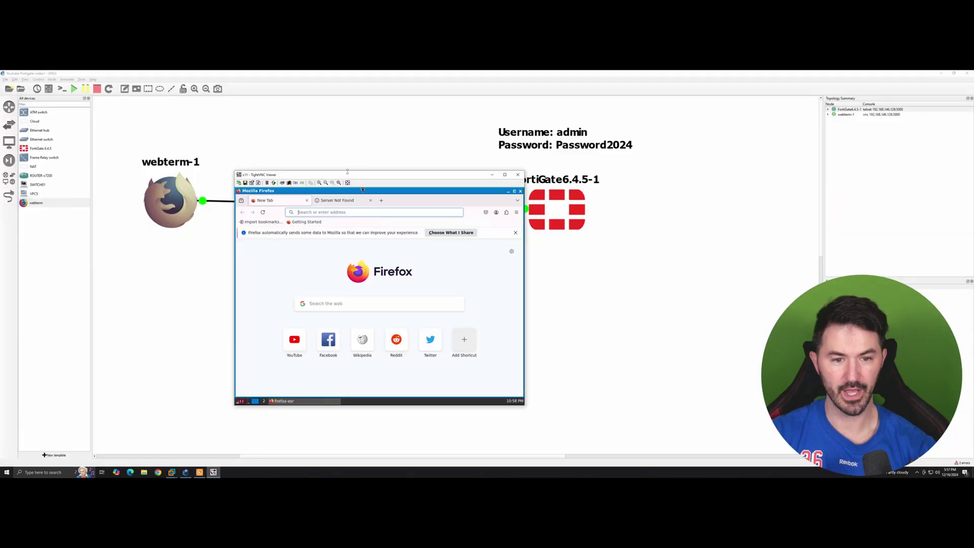
{"action": "left_click_drag", "start_coordinate": [347, 173], "coordinate": [304, 137]}
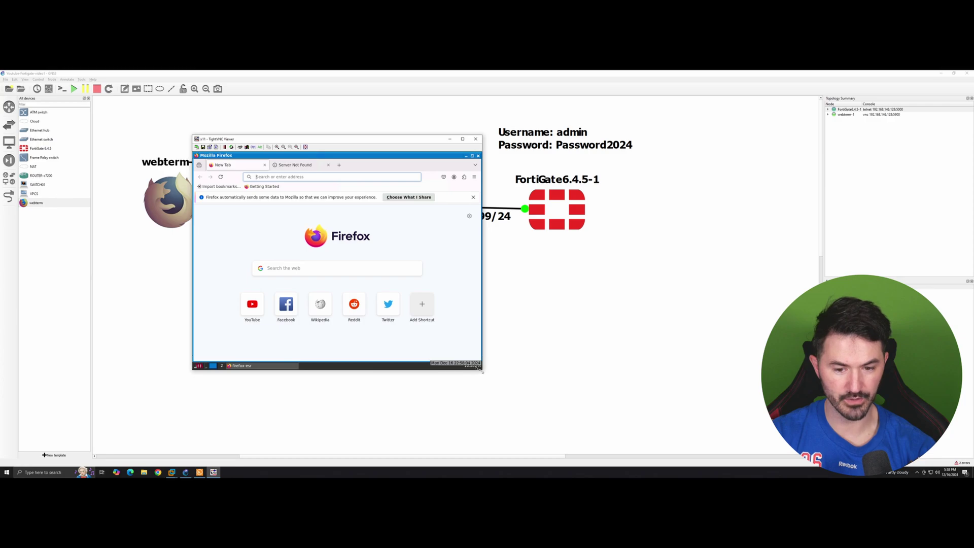
{"action": "left_click_drag", "start_coordinate": [483, 375], "coordinate": [600, 398]}
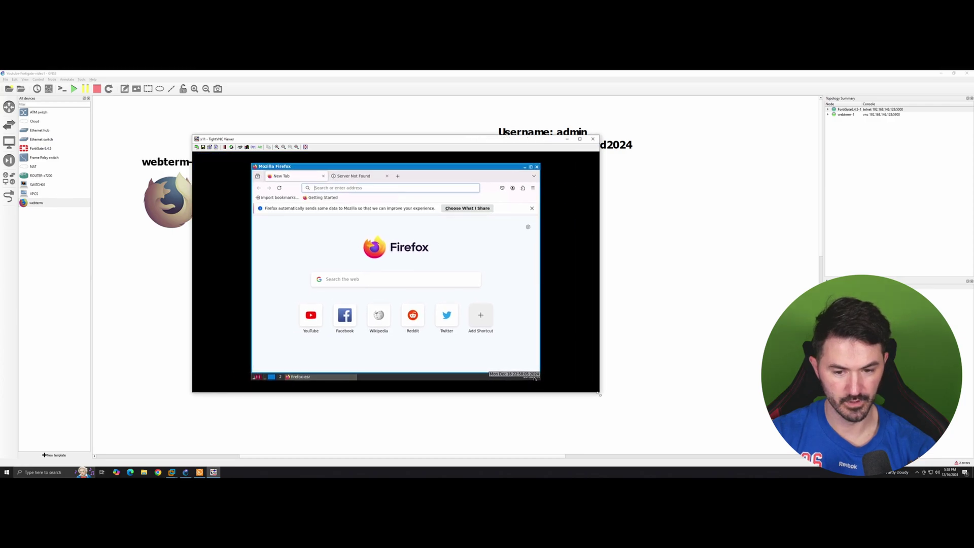
Step: Close Firefox's Server Not Found tab and reposition the viewer window
{"action": "left_click", "coordinate": [366, 176]}
{"action": "left_click", "coordinate": [386, 176]}
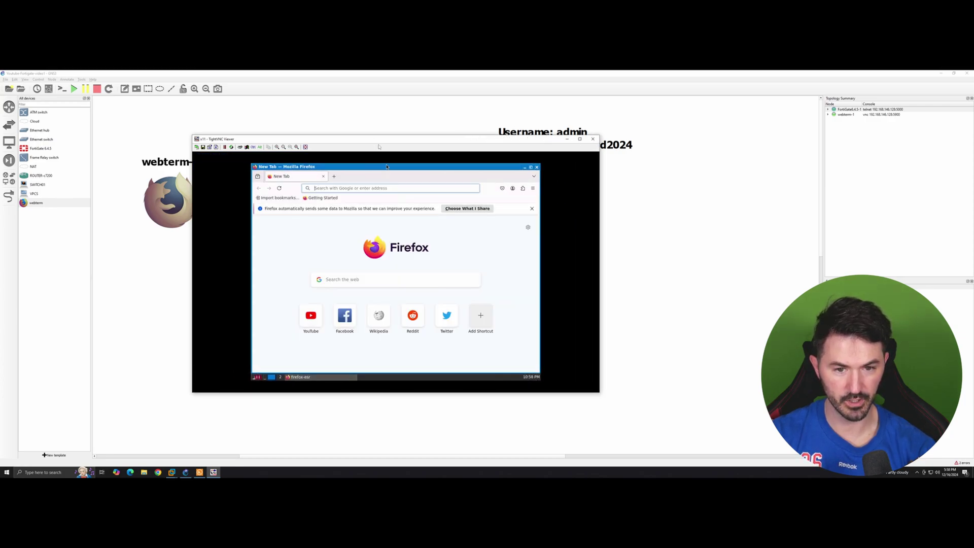
{"action": "left_click_drag", "start_coordinate": [379, 146], "coordinate": [232, 141]}
{"action": "left_click_drag", "start_coordinate": [229, 140], "coordinate": [274, 135]}
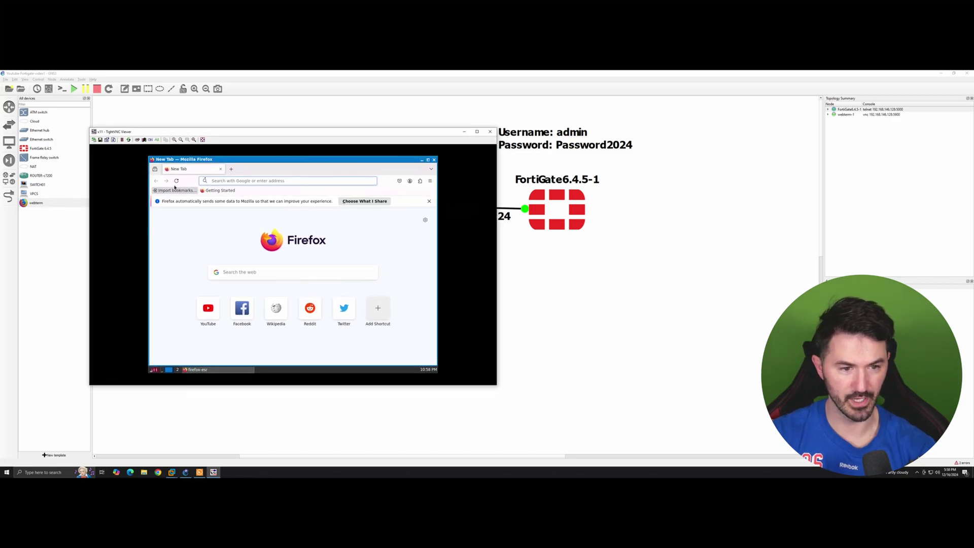
Step: Browse to 192.168.1.99 in Firefox and log in as admin with the administrator password
{"action": "left_click", "coordinate": [241, 181]}
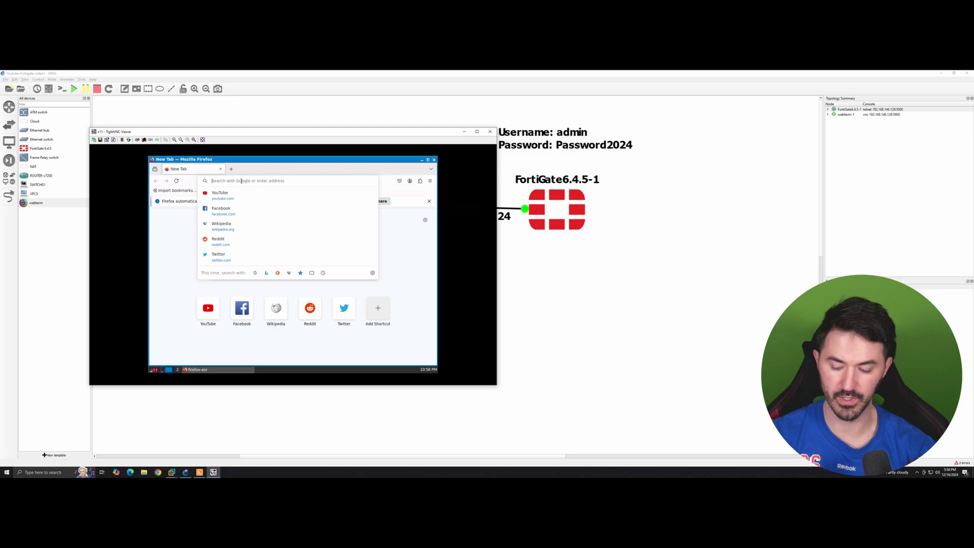
{"action": "type", "text": "192.168.1"}
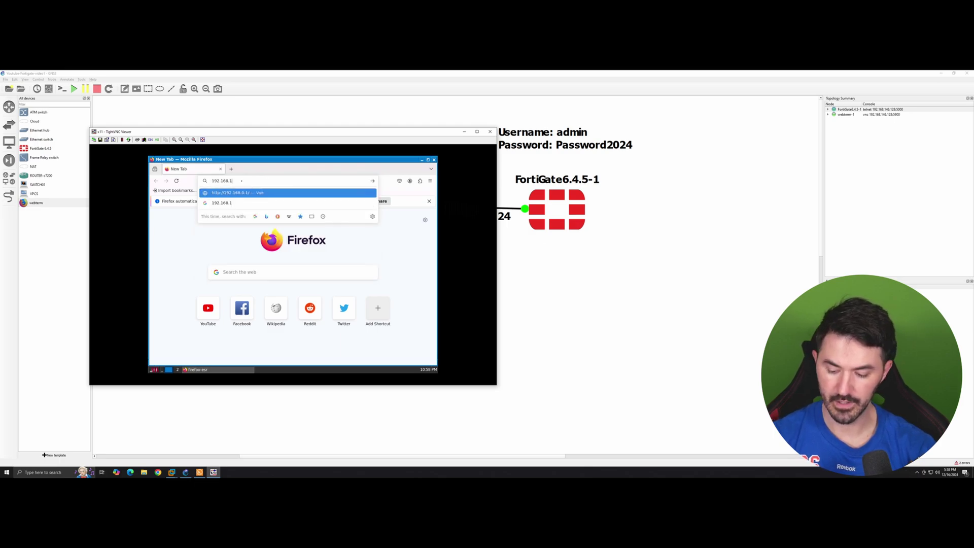
{"action": "type", "text": ".99"}
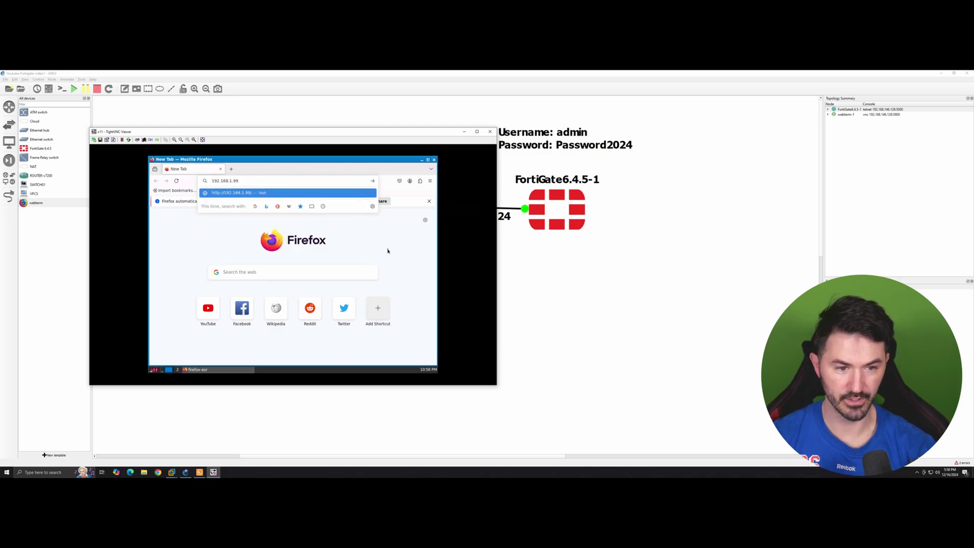
{"action": "key", "text": "Return"}
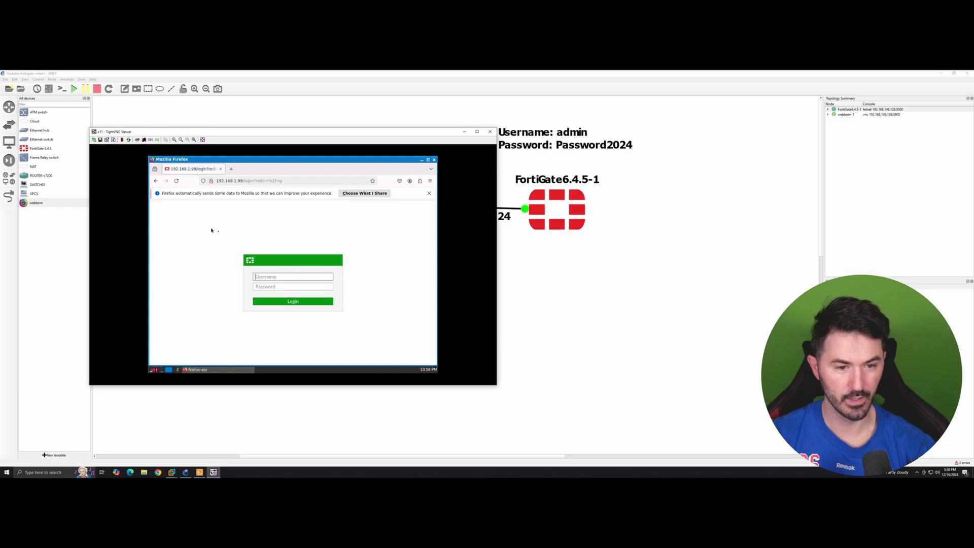
{"action": "left_click", "coordinate": [429, 193]}
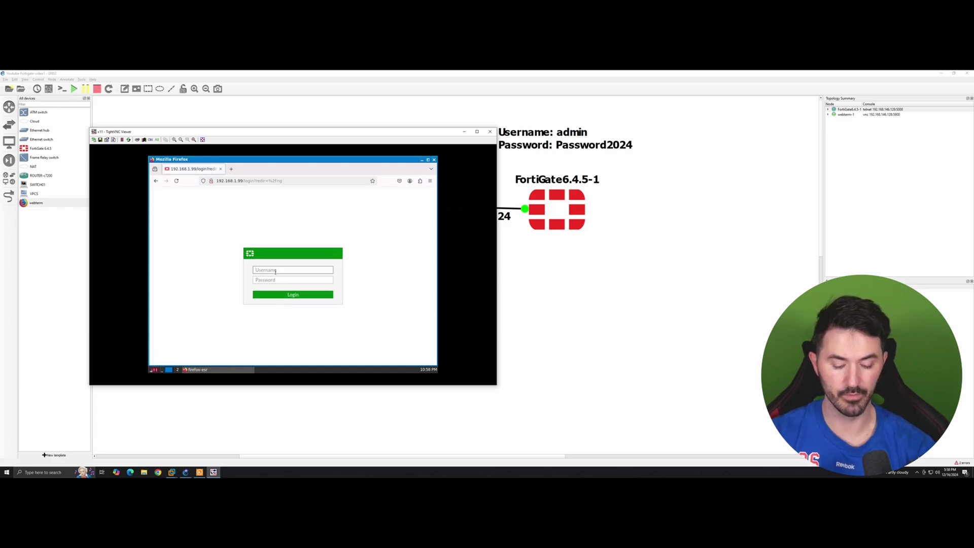
{"action": "key", "text": "Tab"}
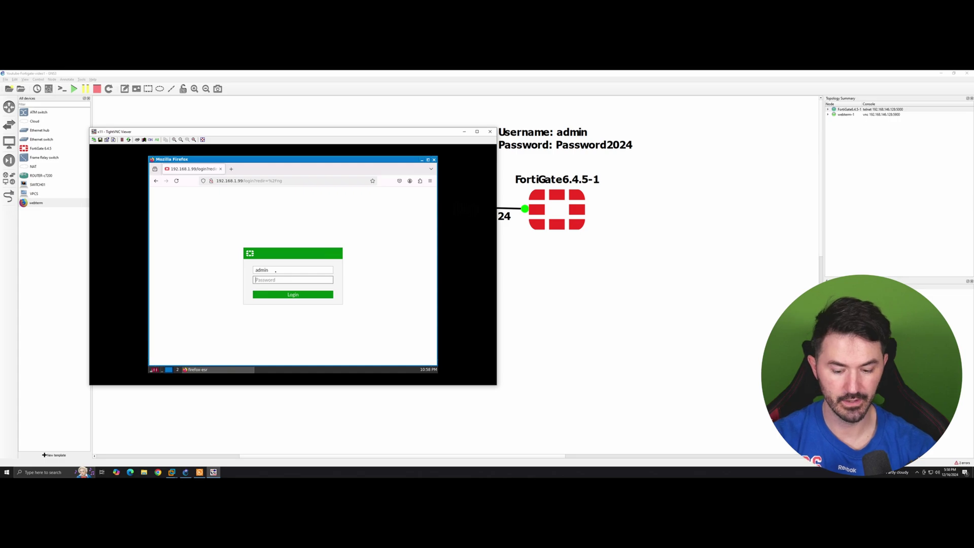
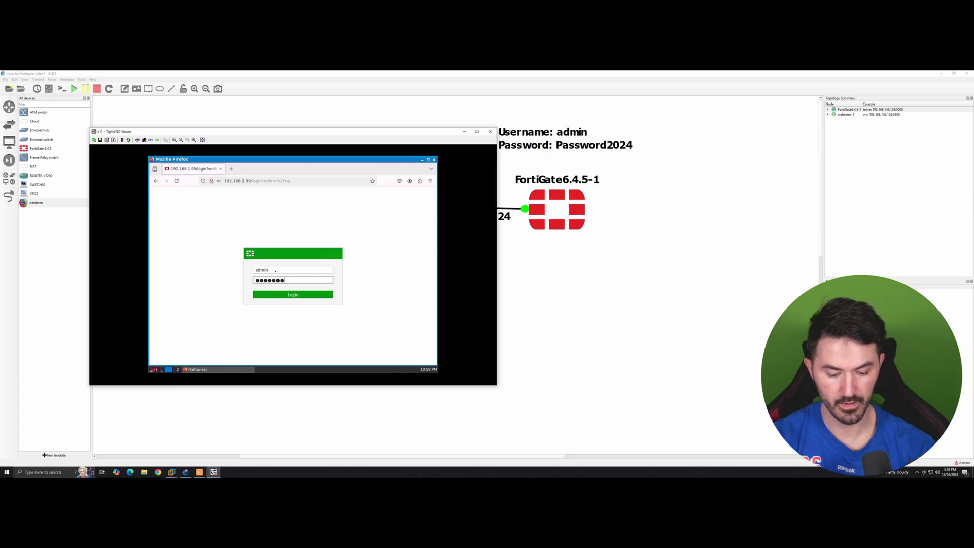
{"action": "key", "text": "Return"}
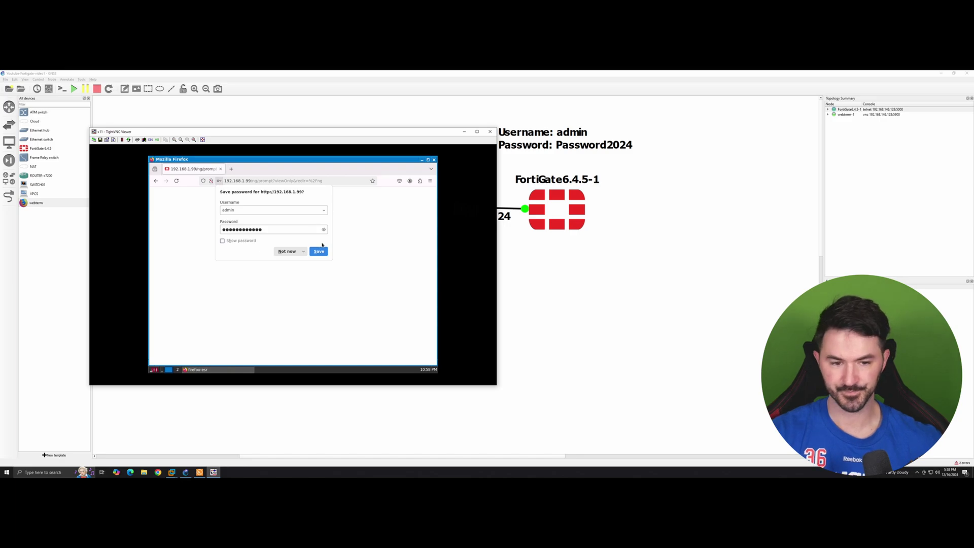
Step: Decline saving the password, choose the Comprehensive dashboard, and dismiss the FortiOS 6.4.5 dialog
{"action": "left_click", "coordinate": [286, 254]}
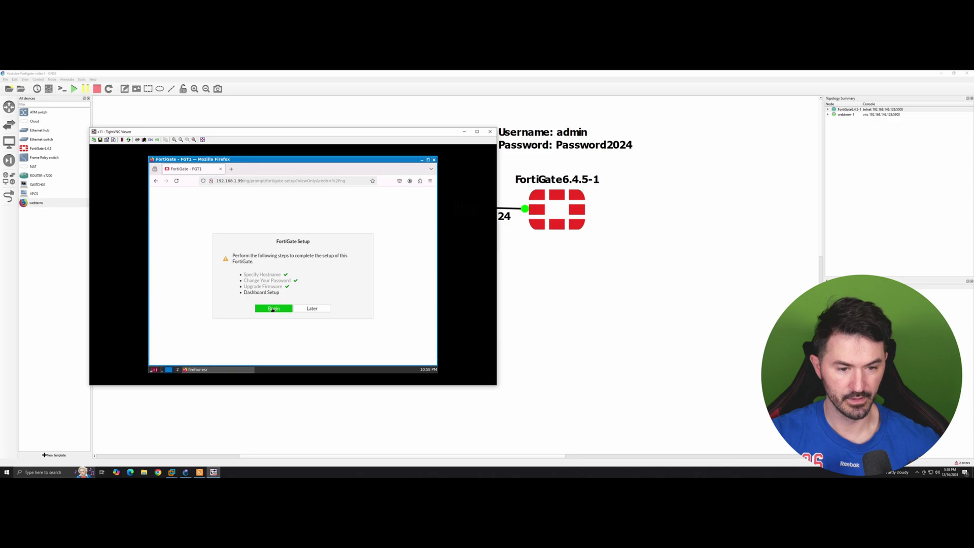
{"action": "left_click", "coordinate": [273, 309]}
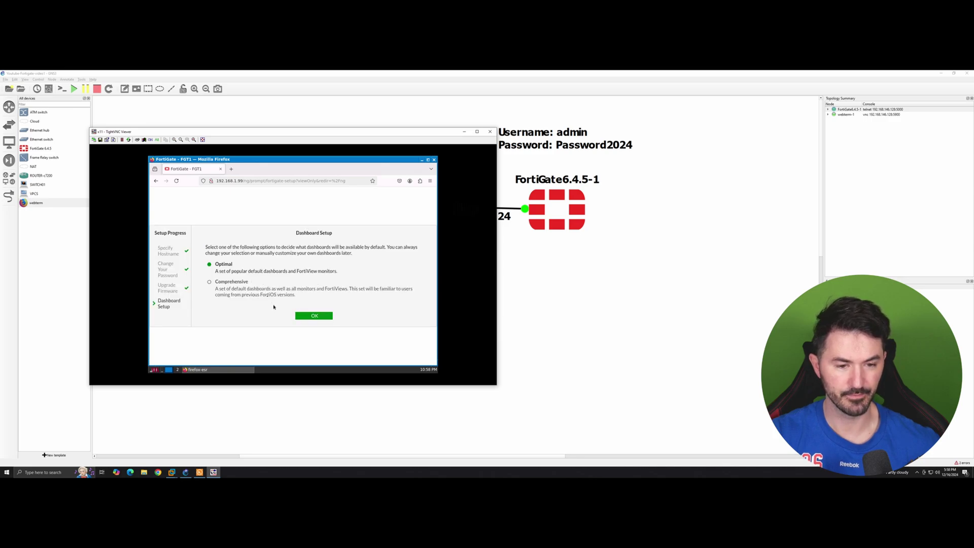
{"action": "left_click", "coordinate": [224, 283]}
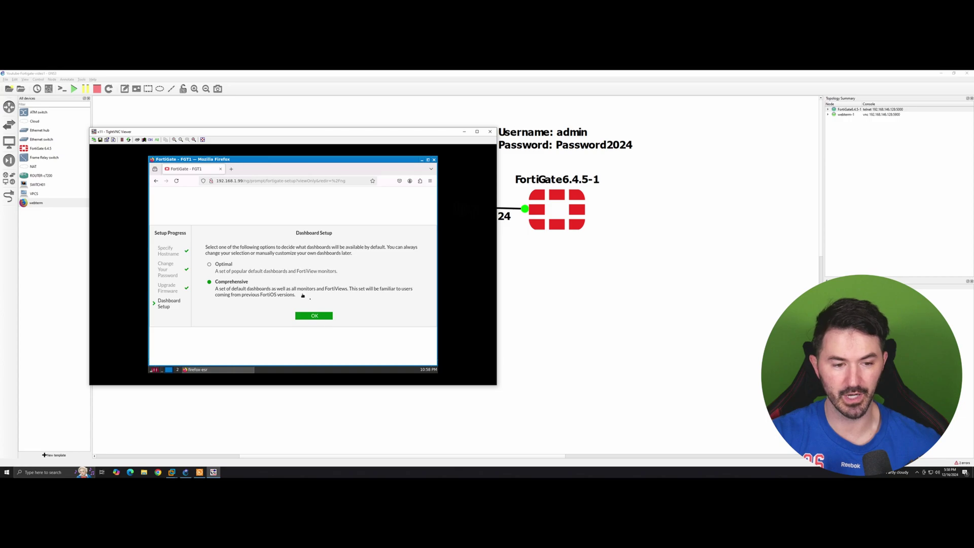
{"action": "left_click", "coordinate": [318, 315]}
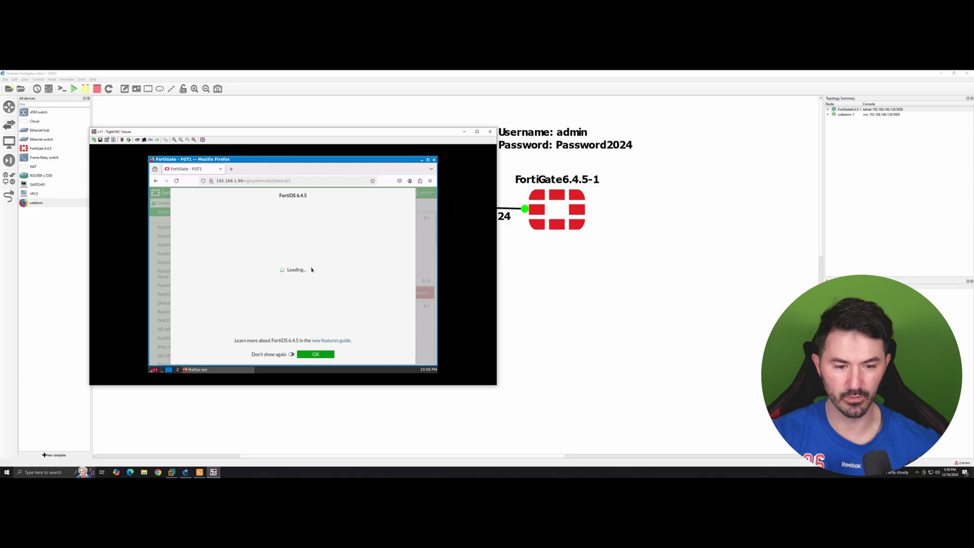
{"action": "left_click", "coordinate": [315, 354]}
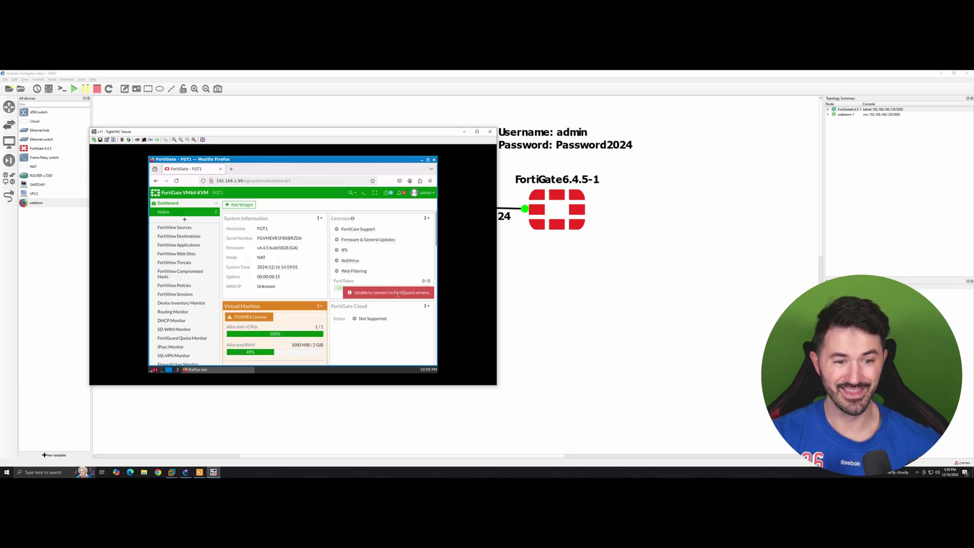
Step: Move the viewer aside and expand System in the FortiOS navigation sidebar
{"action": "left_click_drag", "start_coordinate": [361, 136], "coordinate": [467, 152]}
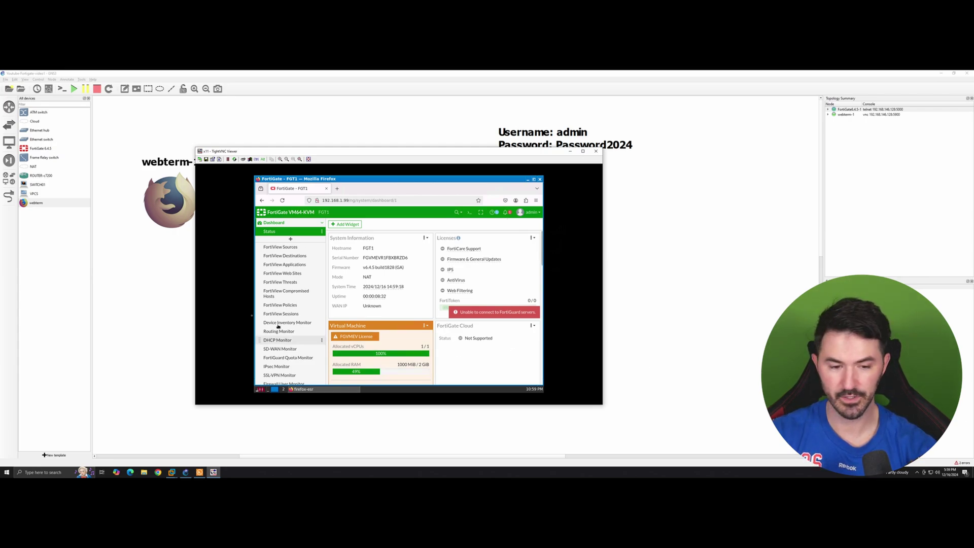
{"action": "scroll", "coordinate": [272, 319], "scroll_direction": "down", "scroll_amount": 4}
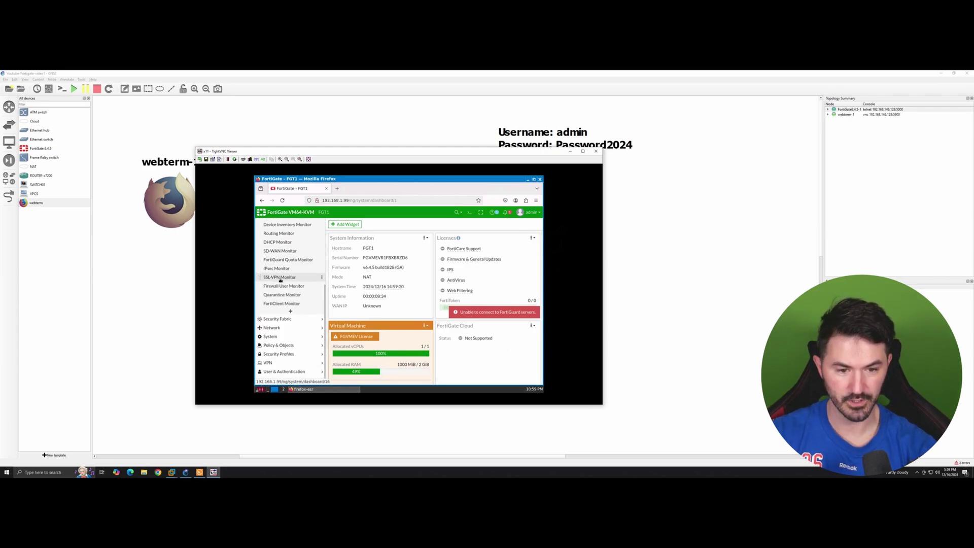
{"action": "left_click", "coordinate": [271, 334]}
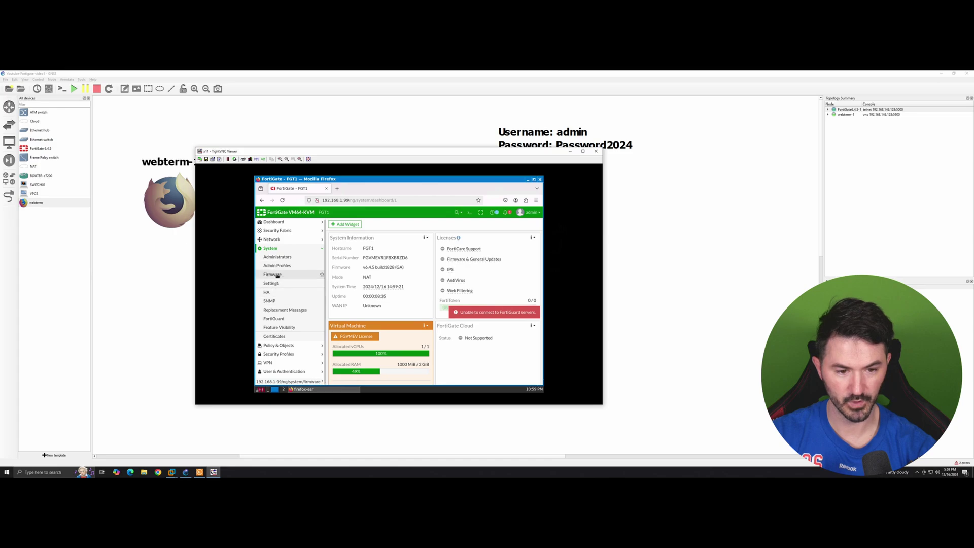
Step: Apply time zone (GMT-5:00) Eastern Time (US & Canada) in System Settings, then open Network > Interfaces
{"action": "left_click", "coordinate": [273, 284]}
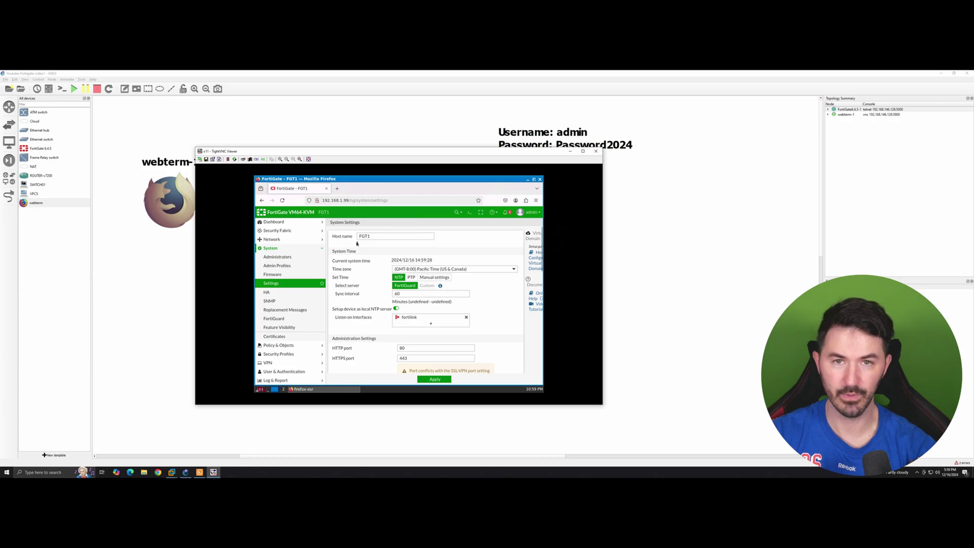
{"action": "left_click", "coordinate": [436, 270]}
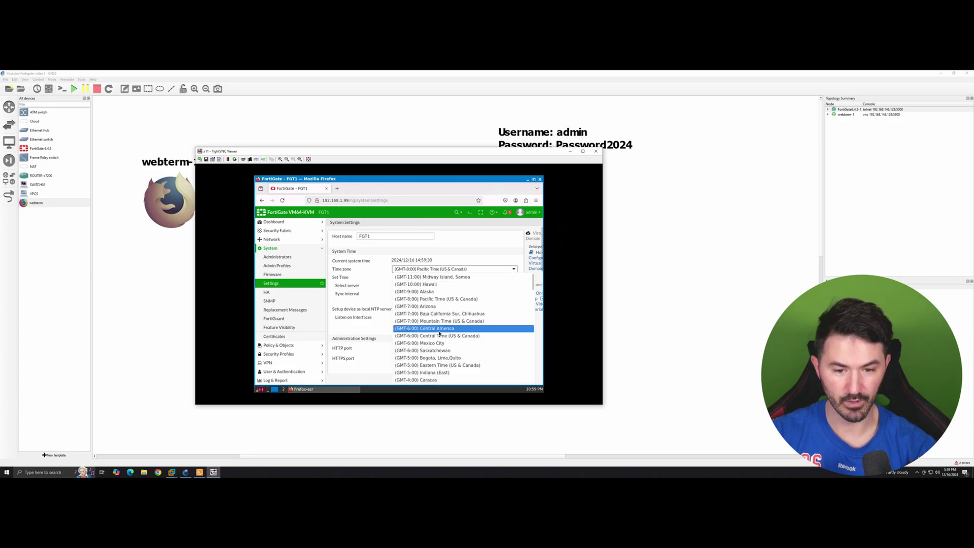
{"action": "left_click", "coordinate": [439, 365]}
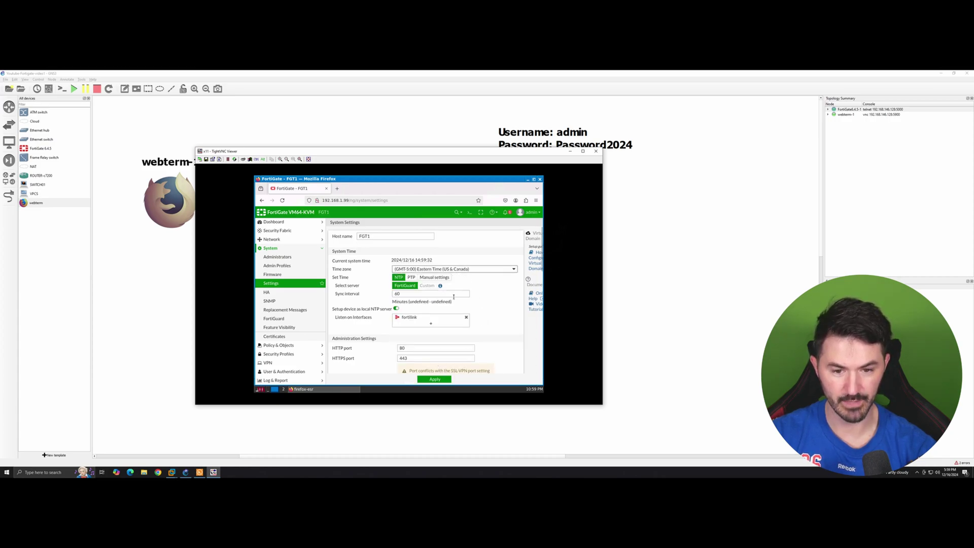
{"action": "scroll", "coordinate": [460, 294], "scroll_direction": "down", "scroll_amount": 2}
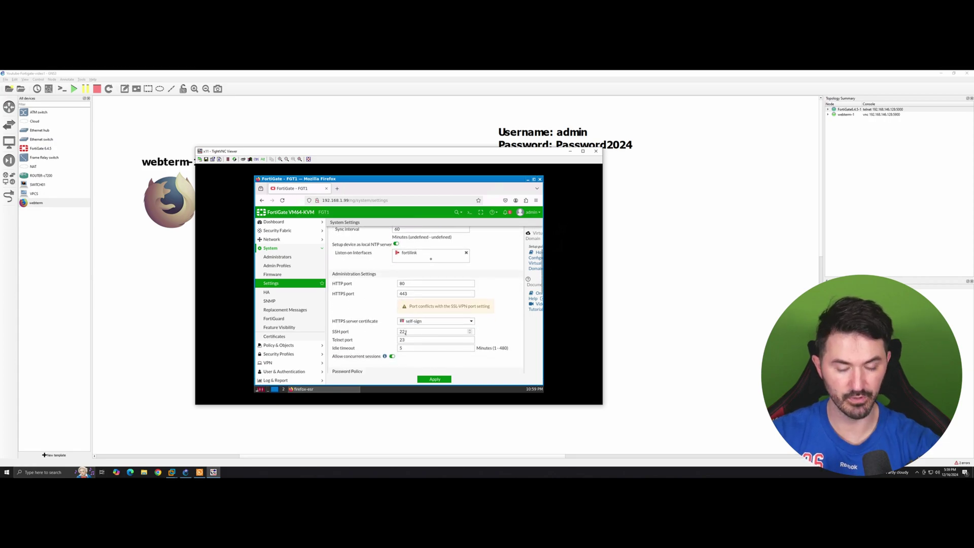
{"action": "left_click", "coordinate": [419, 379]}
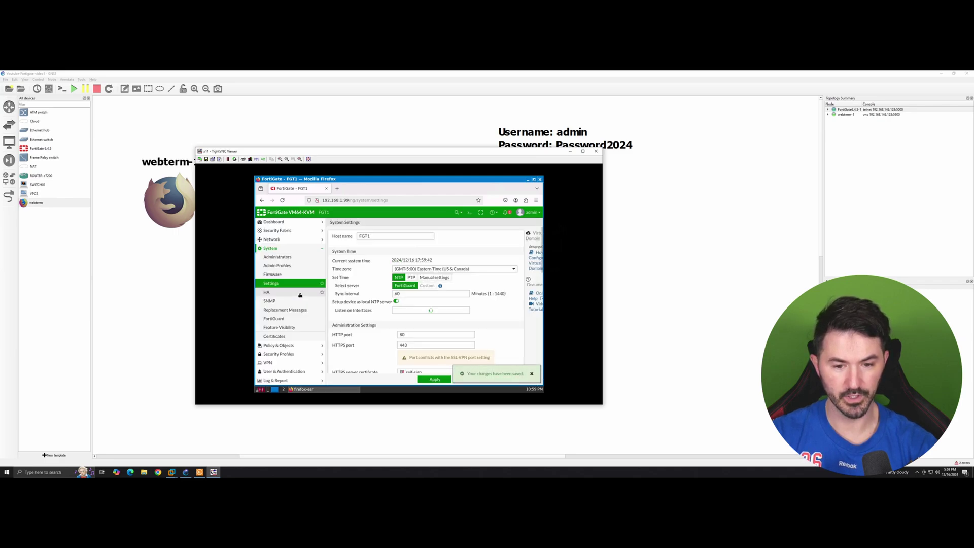
{"action": "left_click", "coordinate": [278, 242]}
{"action": "left_click", "coordinate": [280, 249]}
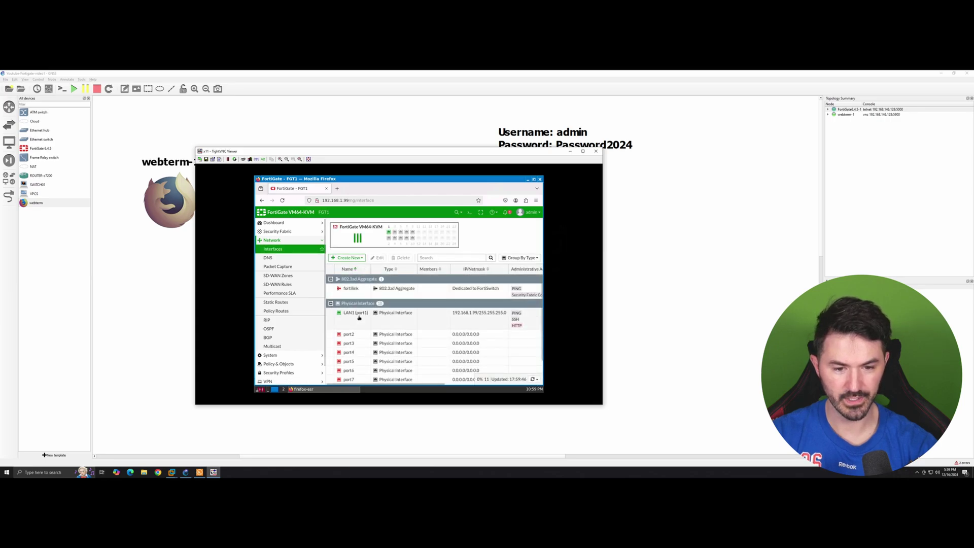
Step: Open port1 (LAN1) for editing and review its HTTP, SSH, PING access and LAN role
{"action": "double_click", "coordinate": [362, 320]}
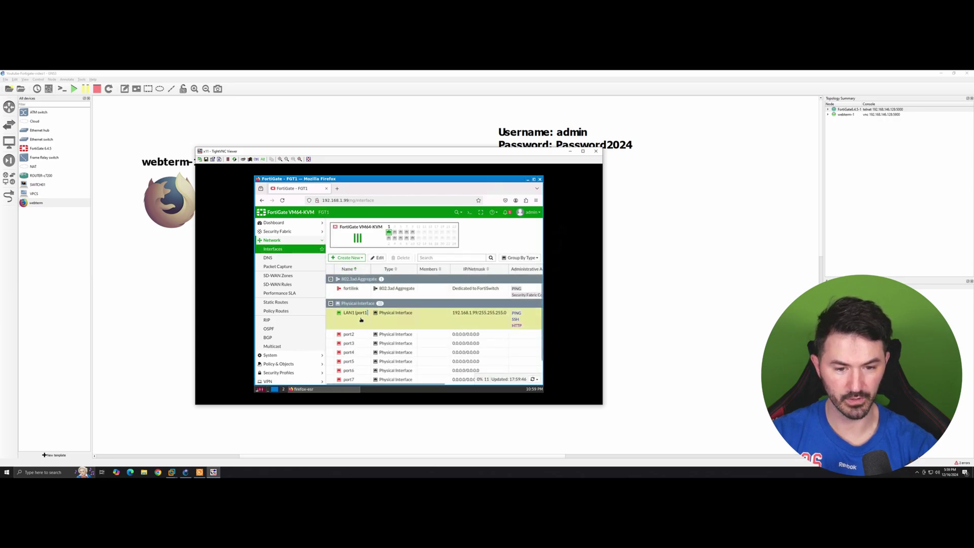
{"action": "scroll", "coordinate": [420, 284], "scroll_direction": "down", "scroll_amount": 1}
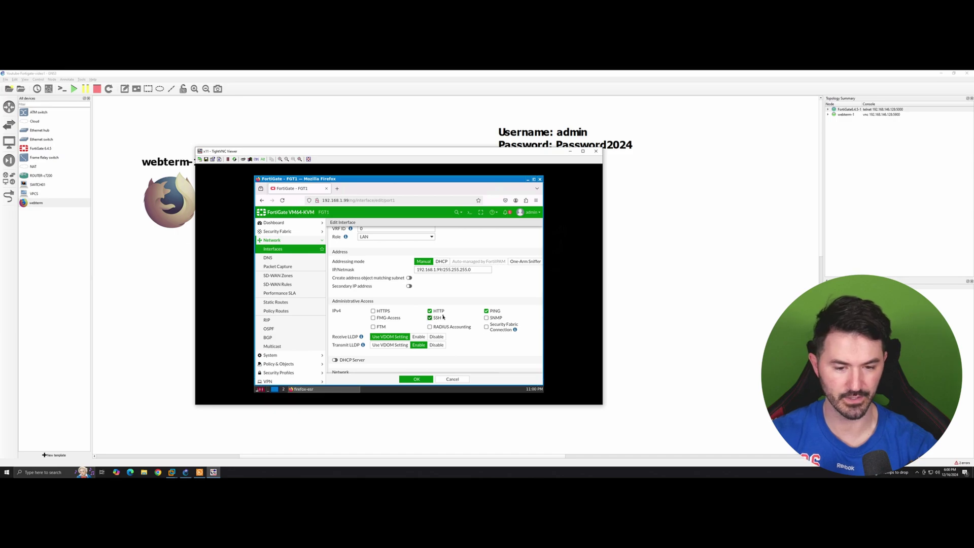
{"action": "scroll", "coordinate": [443, 317], "scroll_direction": "down", "scroll_amount": 3}
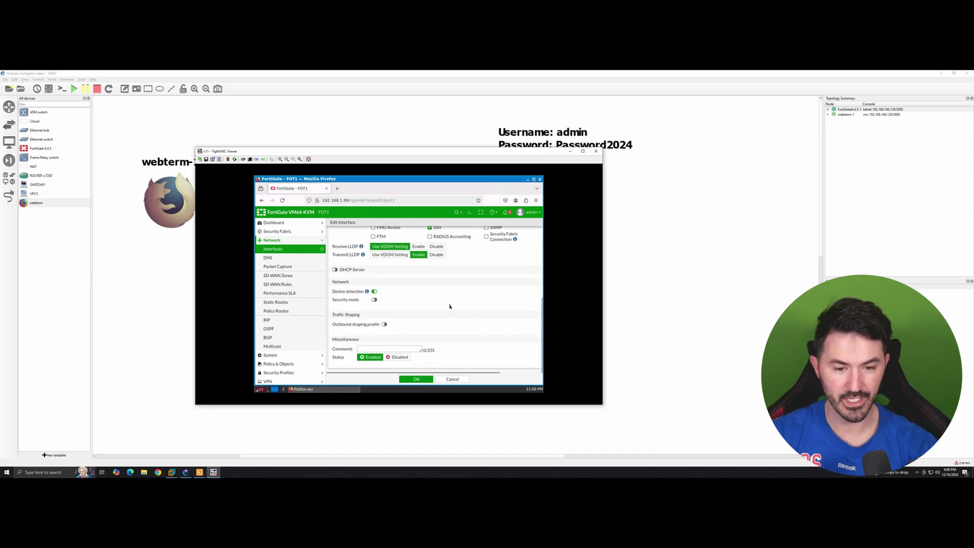
{"action": "scroll", "coordinate": [445, 306], "scroll_direction": "up", "scroll_amount": 5}
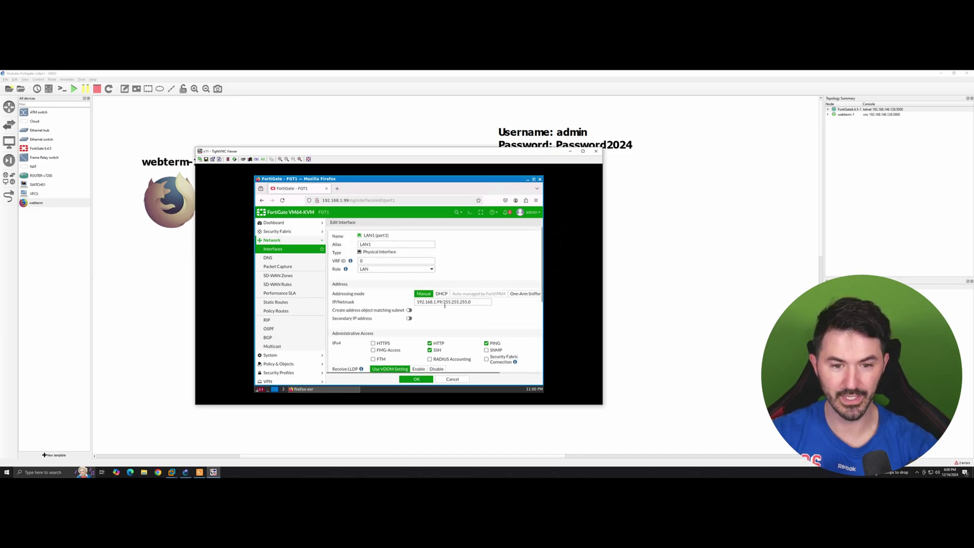